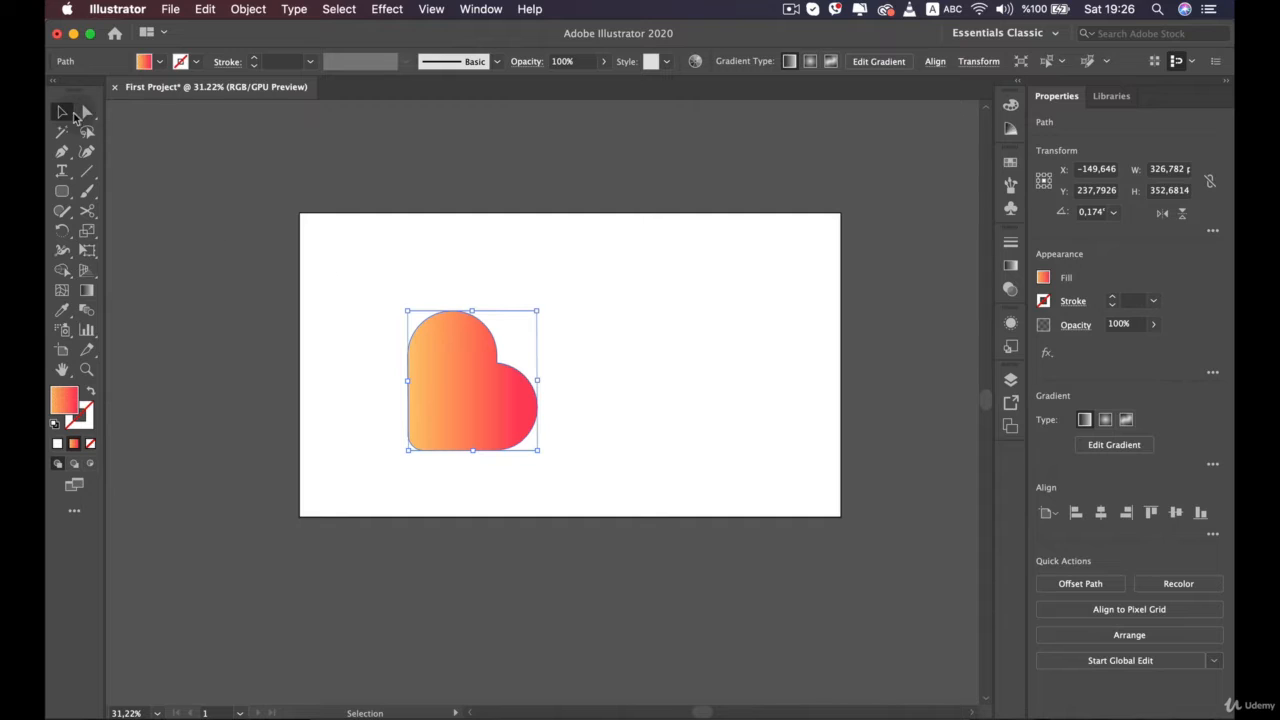
Delete the orange-to-red gradient heart shape from the artboard
left_click_drag(451, 367, 500, 358)
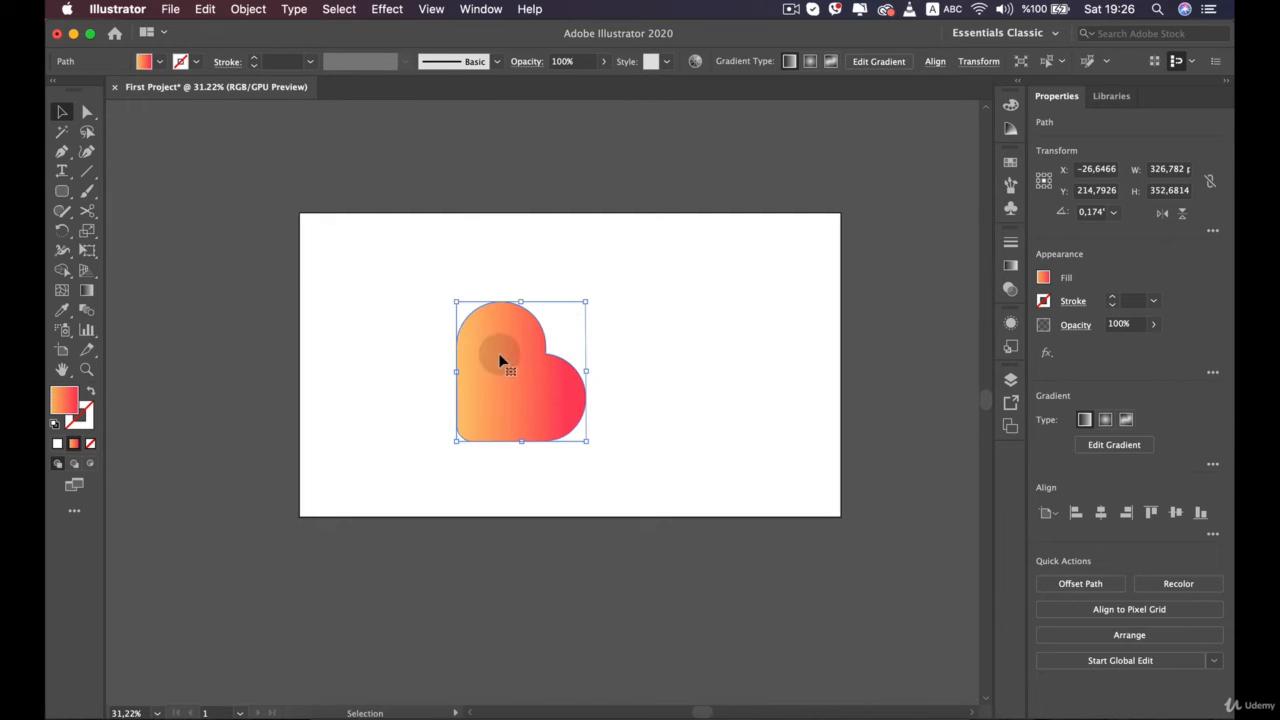
key("BackSpace")
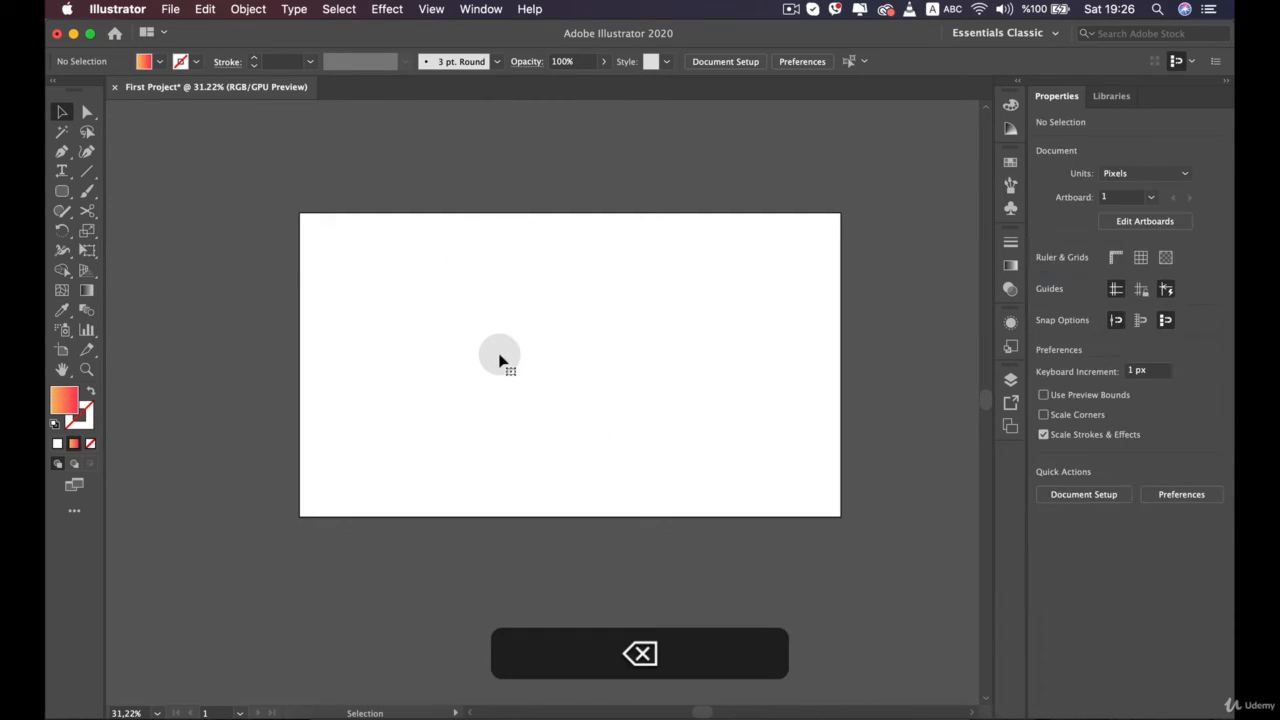
Detach the group of shape tools from the toolbar as a floating panel beside the artboard
left_click(60, 195)
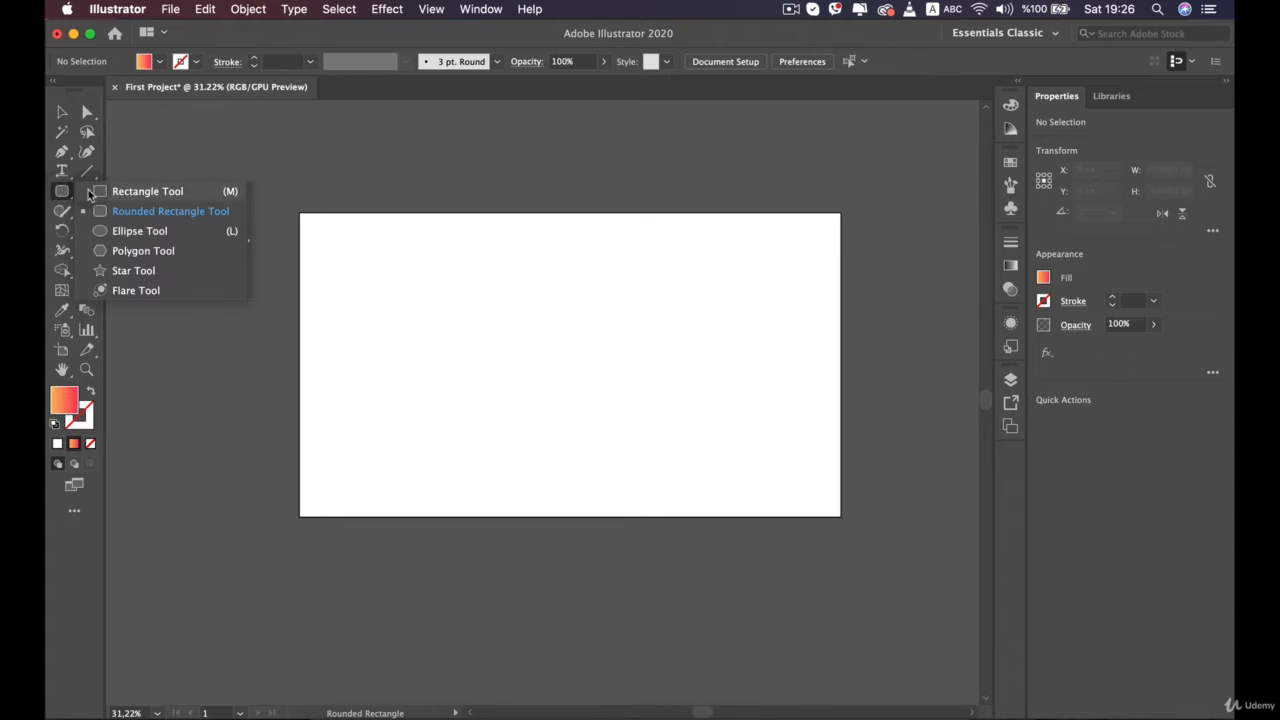
left_click_drag(62, 193, 234, 147)
left_click(249, 239)
left_click(627, 428)
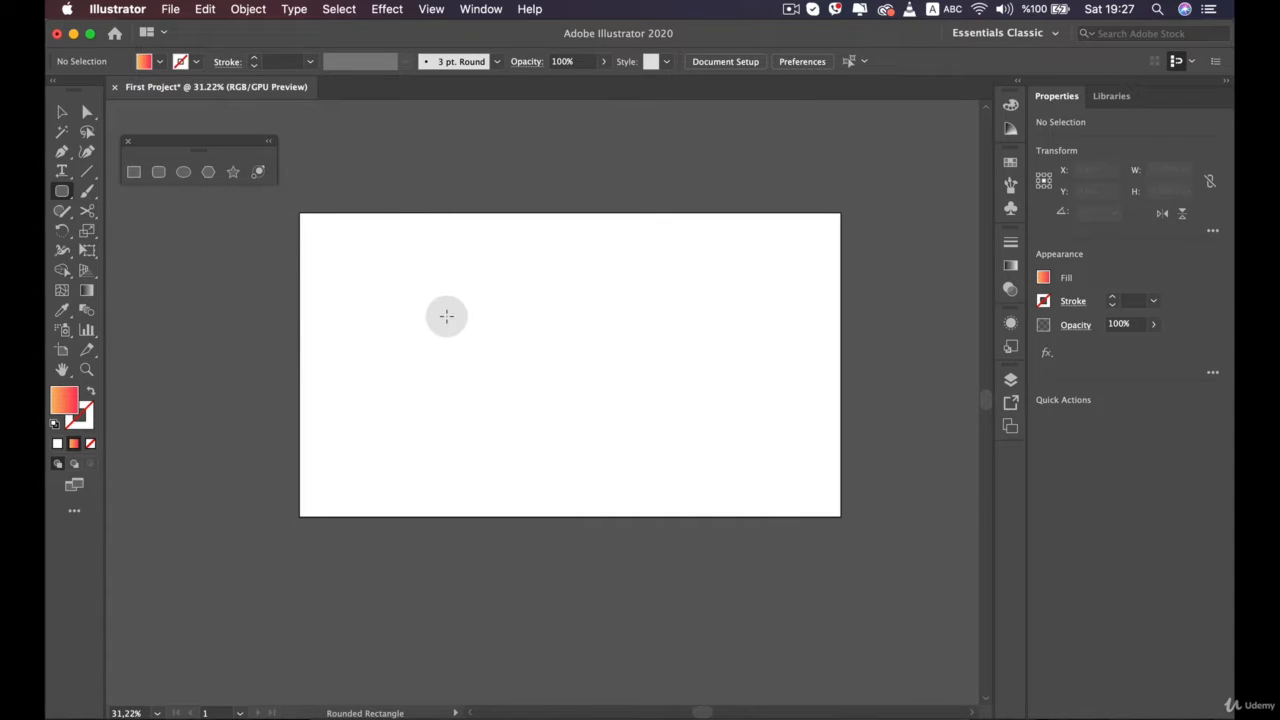
Draw a rectangle about 465 px wide and 311 px high, slightly left of the artboard's centre
scroll(446, 317, "down", 2)
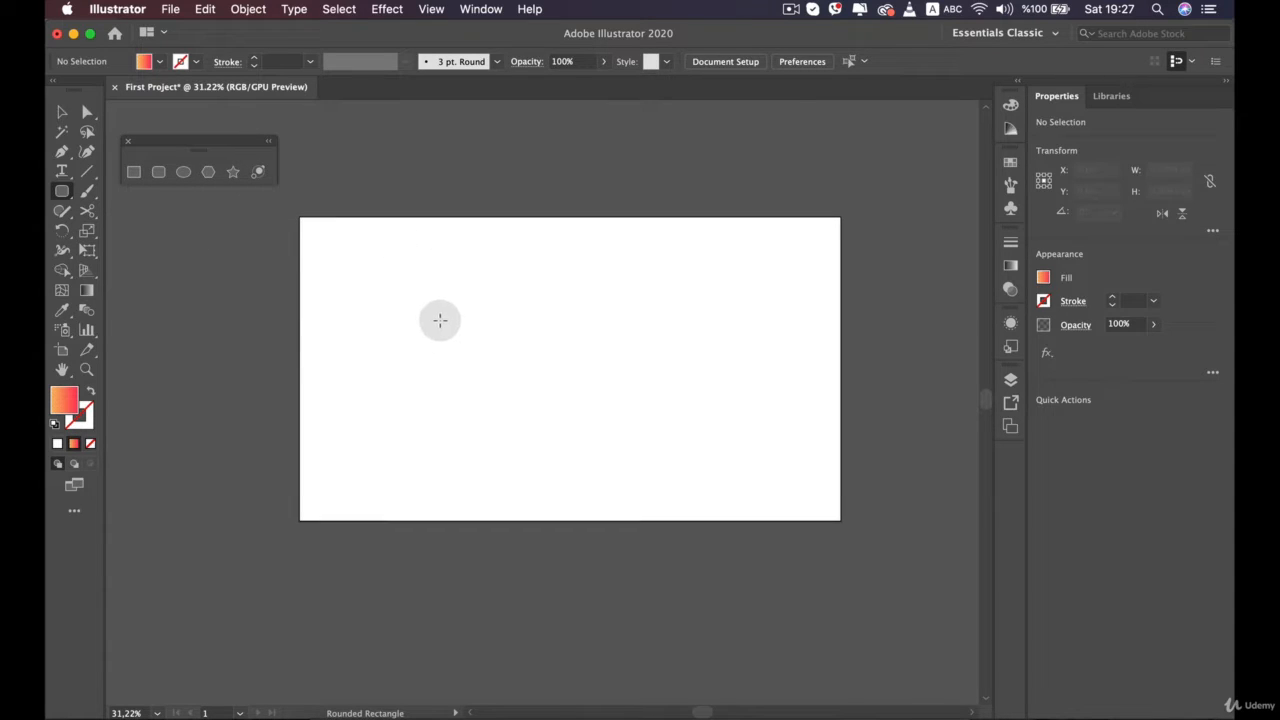
left_click(139, 175)
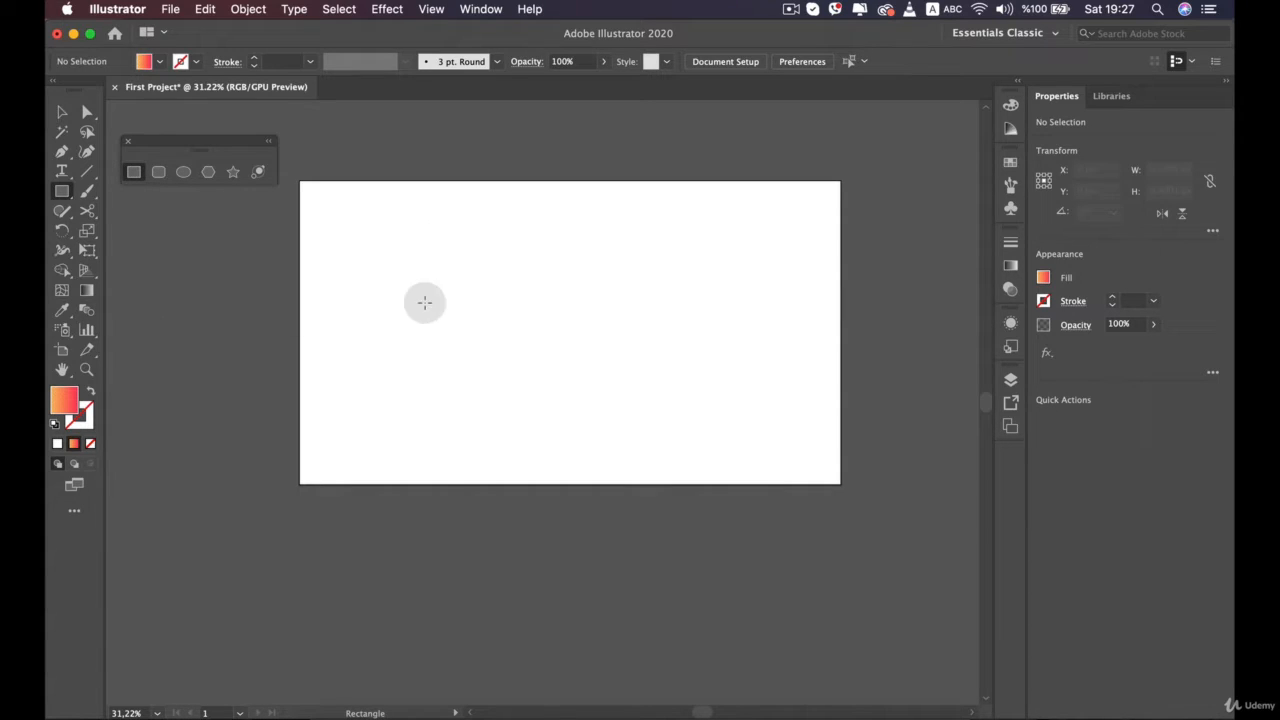
left_click_drag(420, 281, 605, 404)
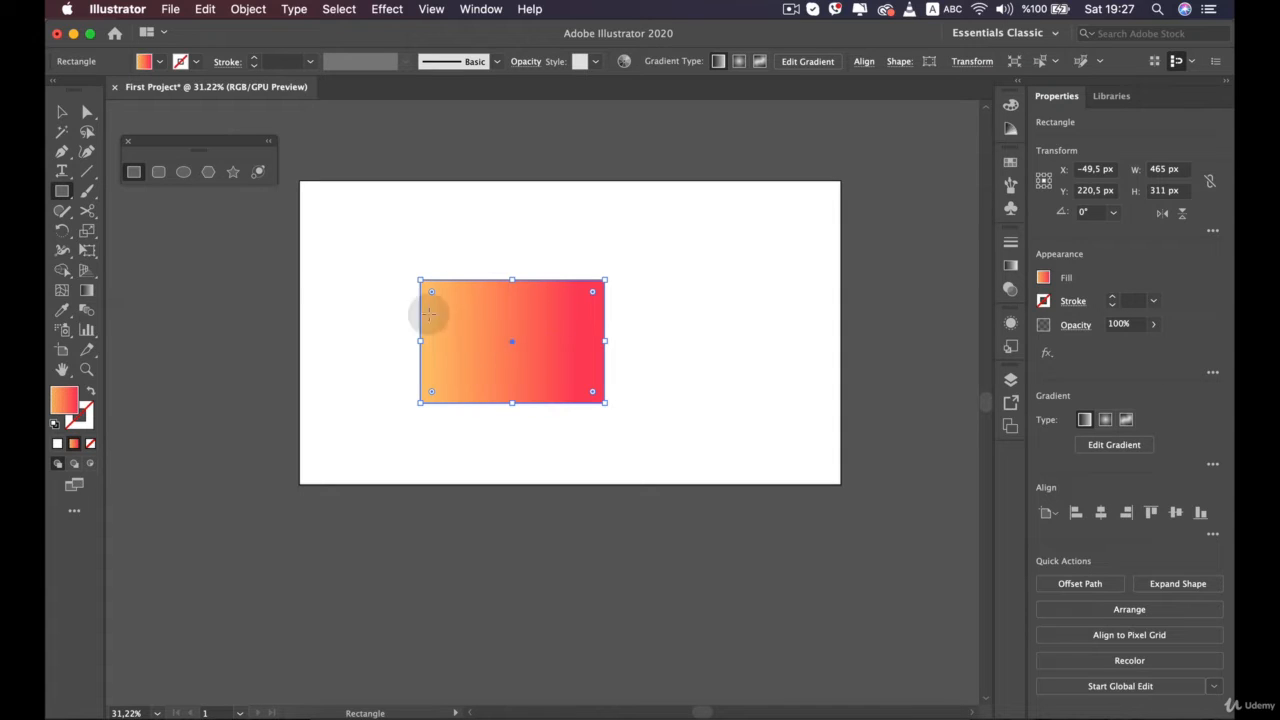
Try the green, yellow and blue swatches as the rectangle's fill, ending on yellow
left_click(161, 63)
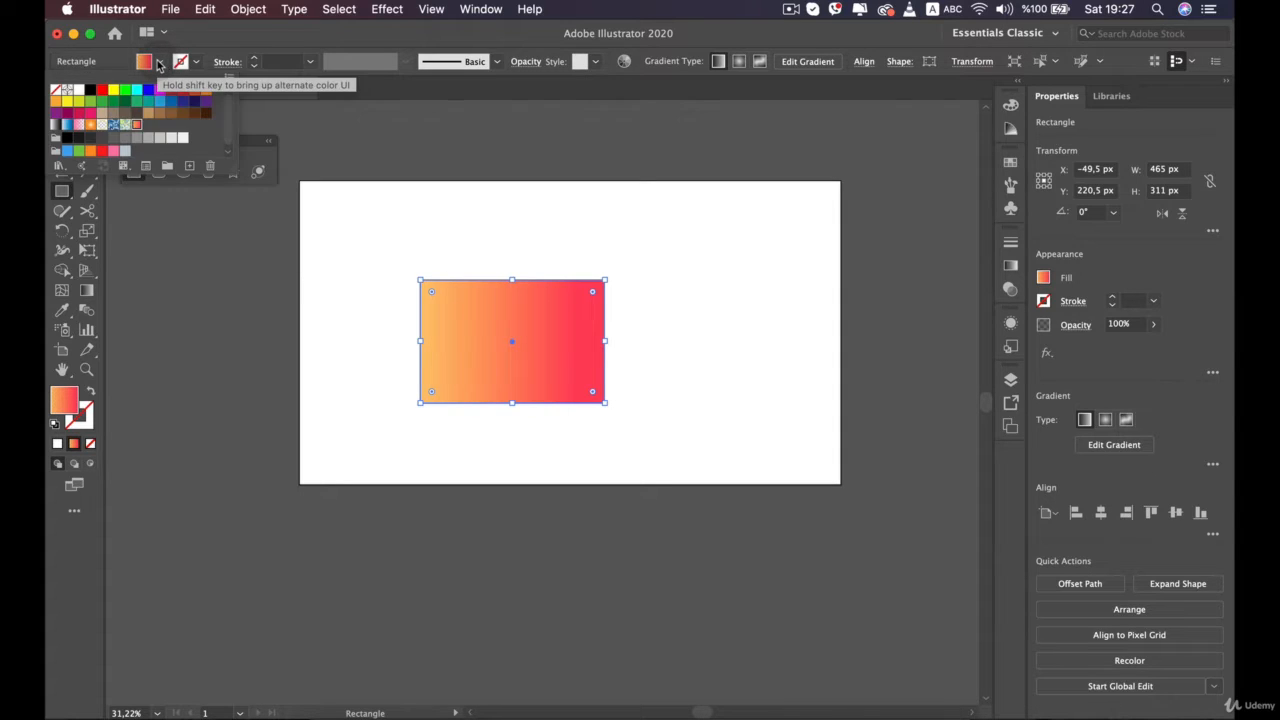
left_click(159, 63)
left_click(159, 63)
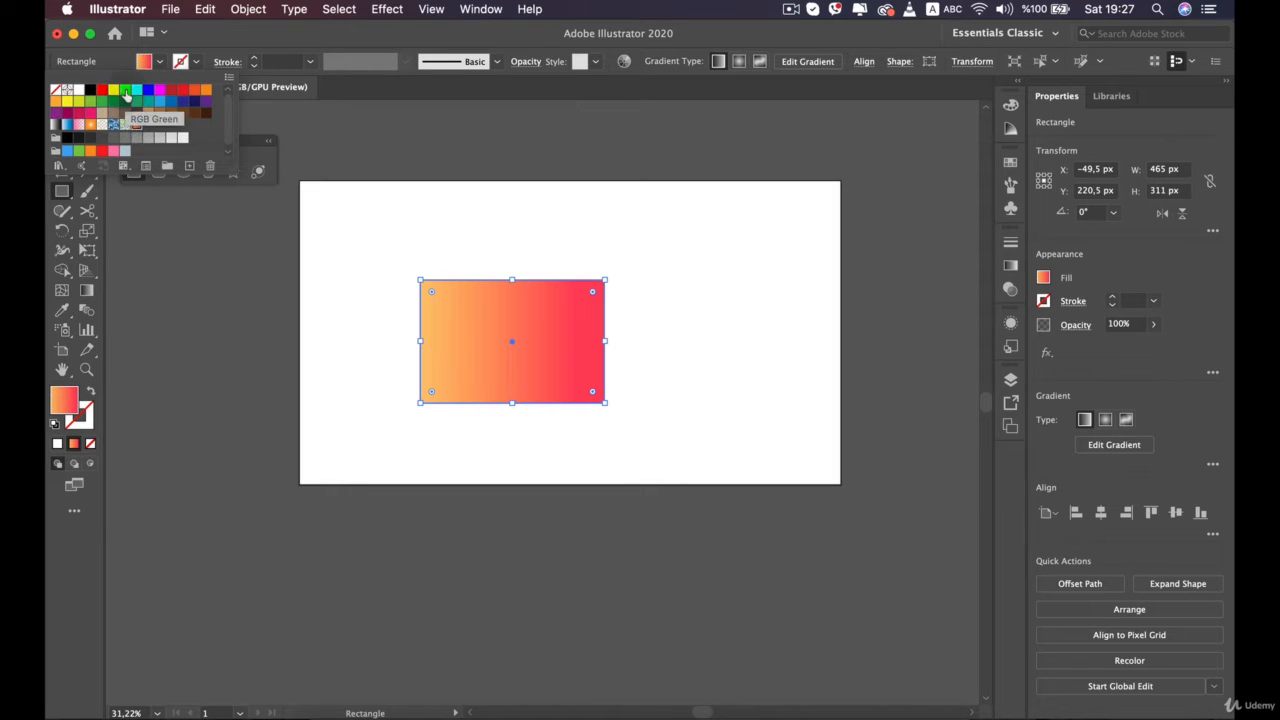
left_click(125, 92)
left_click(113, 92)
left_click(148, 93)
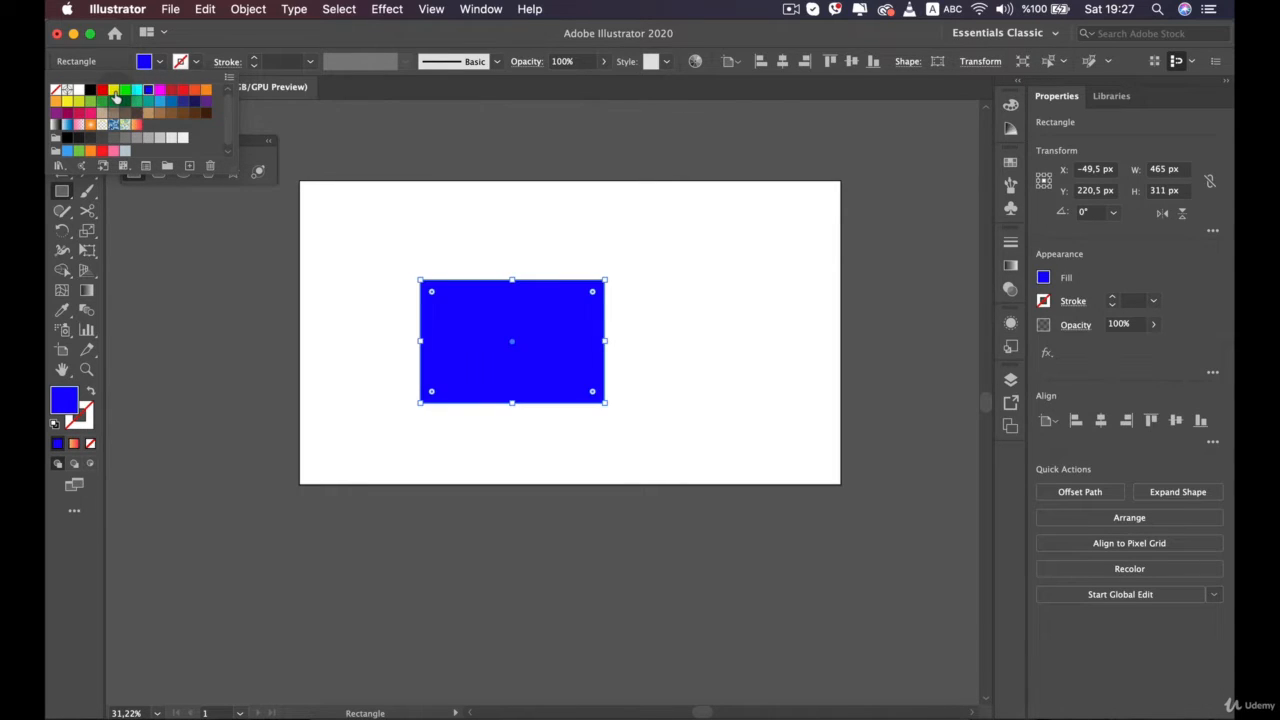
left_click(113, 92)
Give the rectangle an RGB Cyan stroke with a weight of 9 pt
left_click(184, 68)
left_click(185, 70)
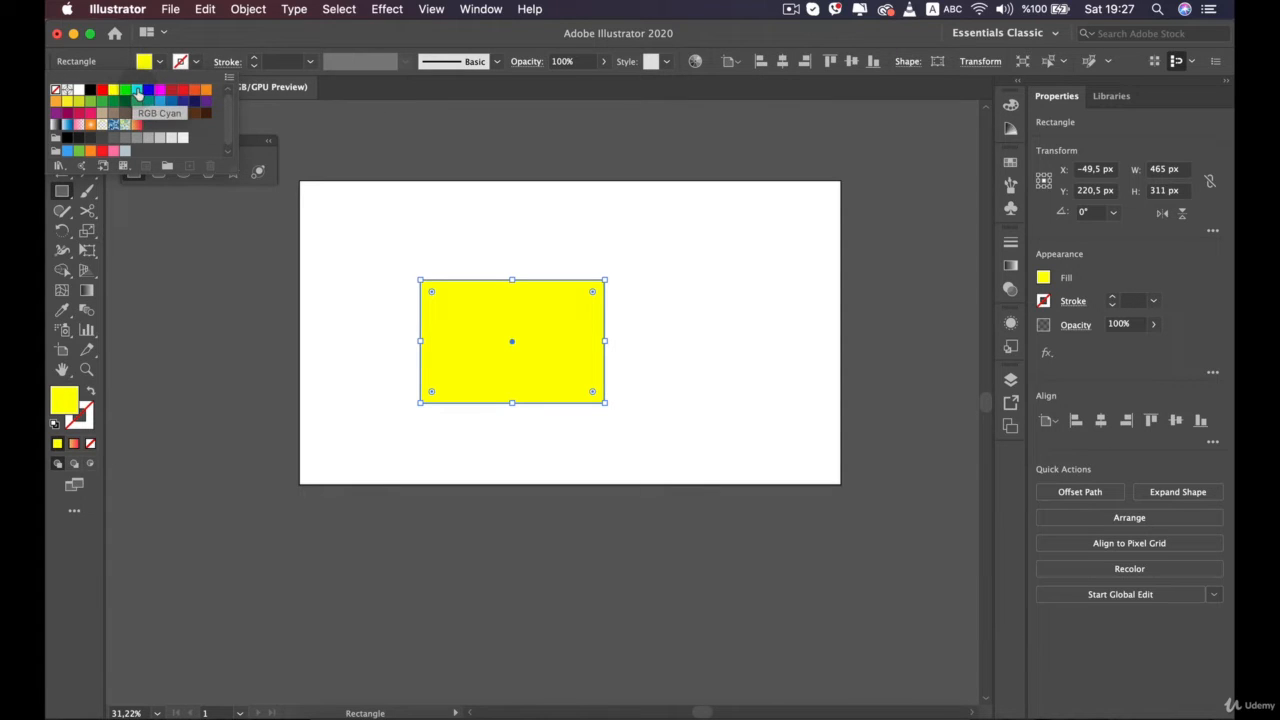
left_click(137, 91)
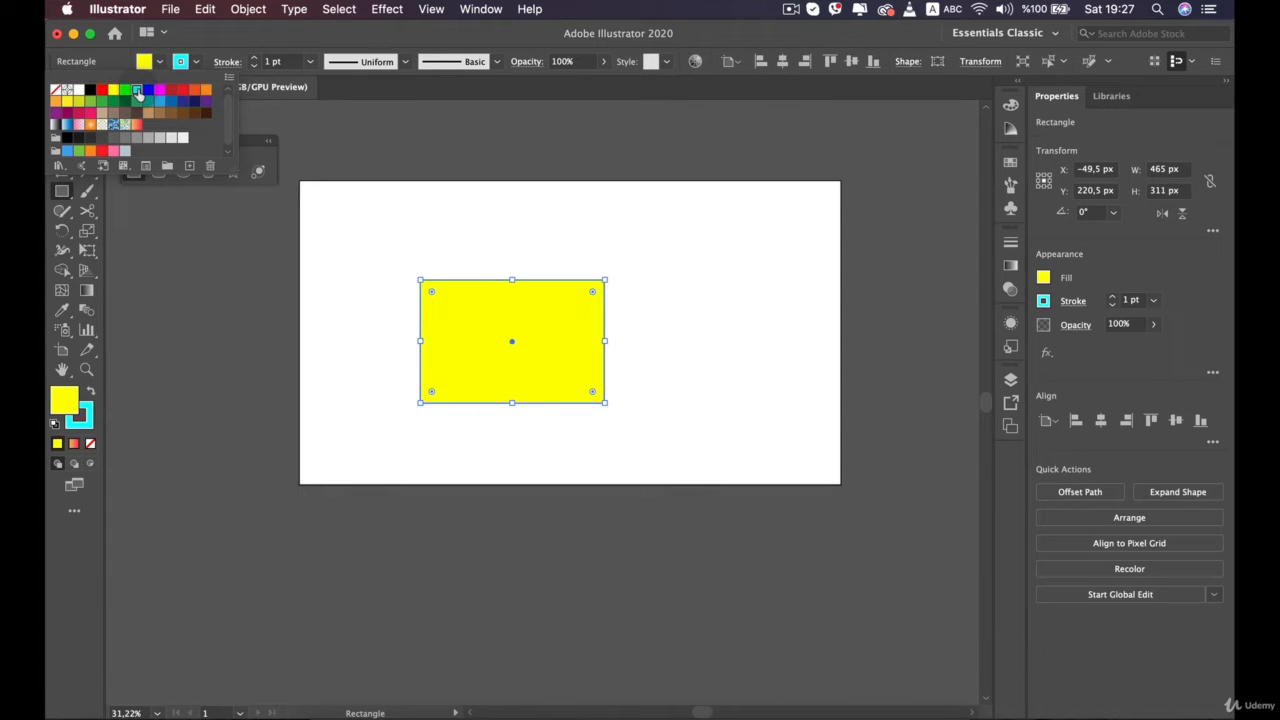
left_click(257, 59)
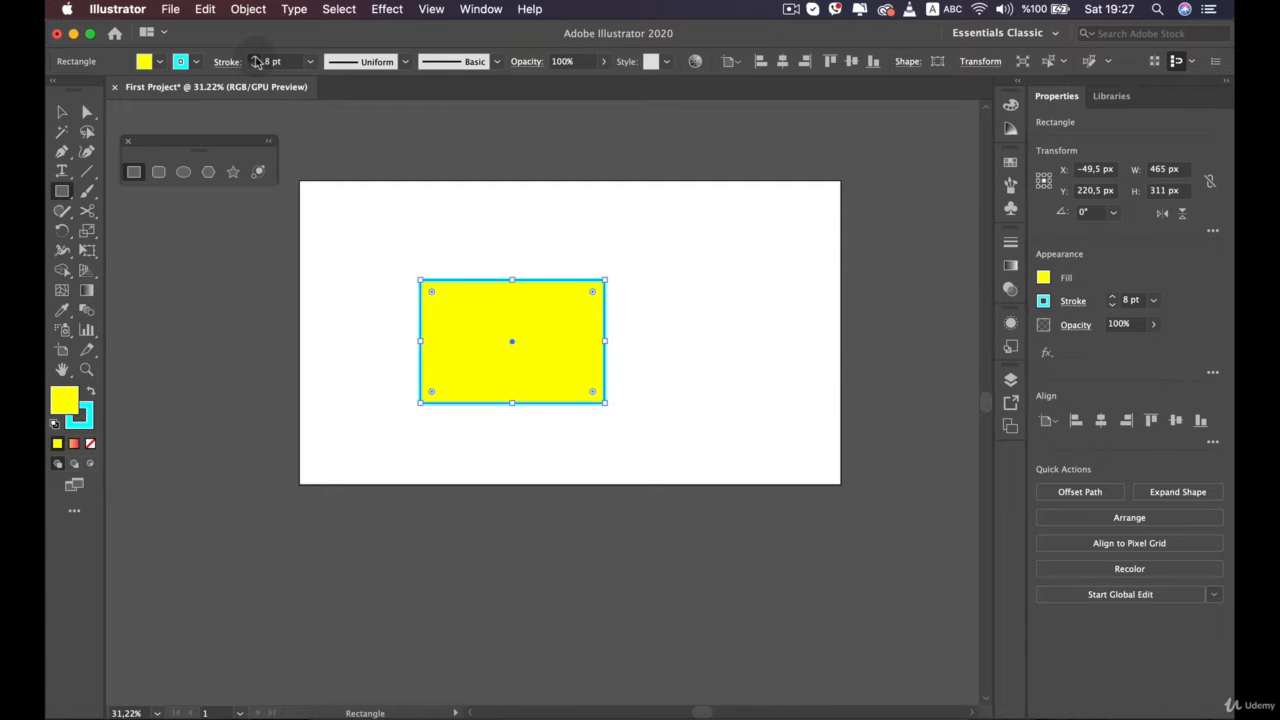
Move the rectangle up and to the left, to about X -130 px, Y 207 px
left_click(64, 113)
scroll(455, 353, "up", 5)
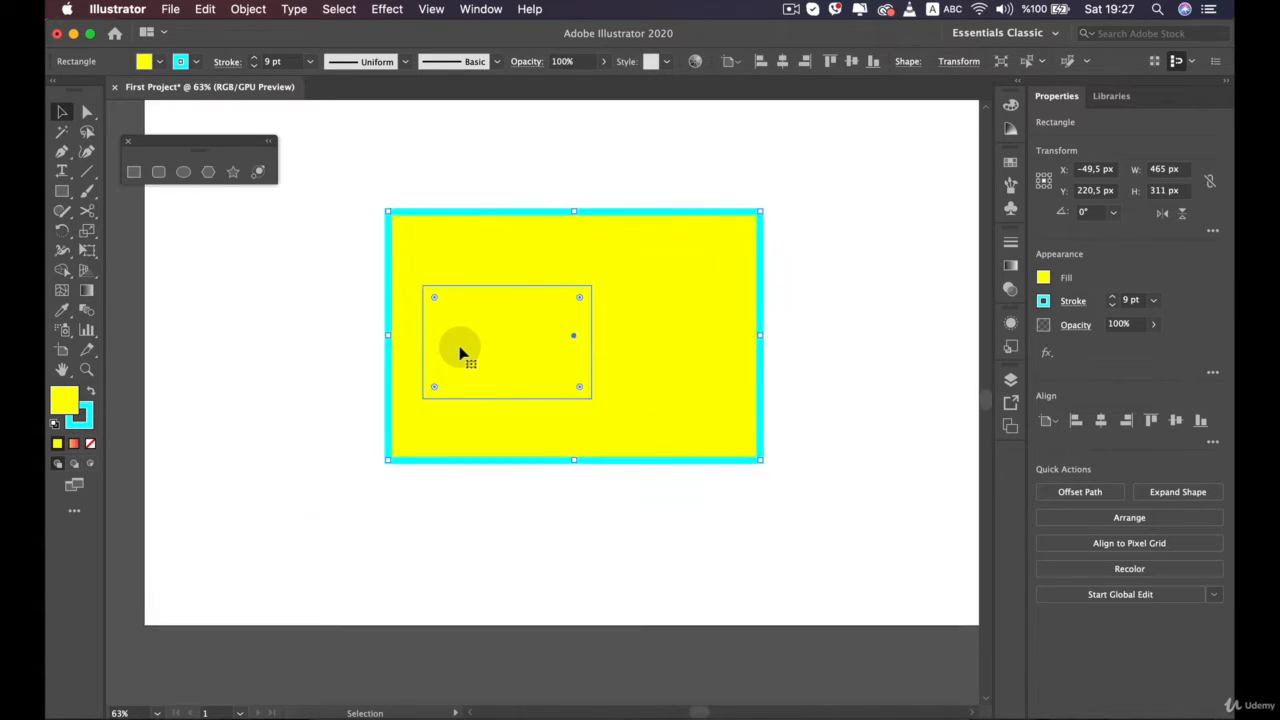
scroll(460, 352, "down", 1)
left_click_drag(505, 270, 474, 257)
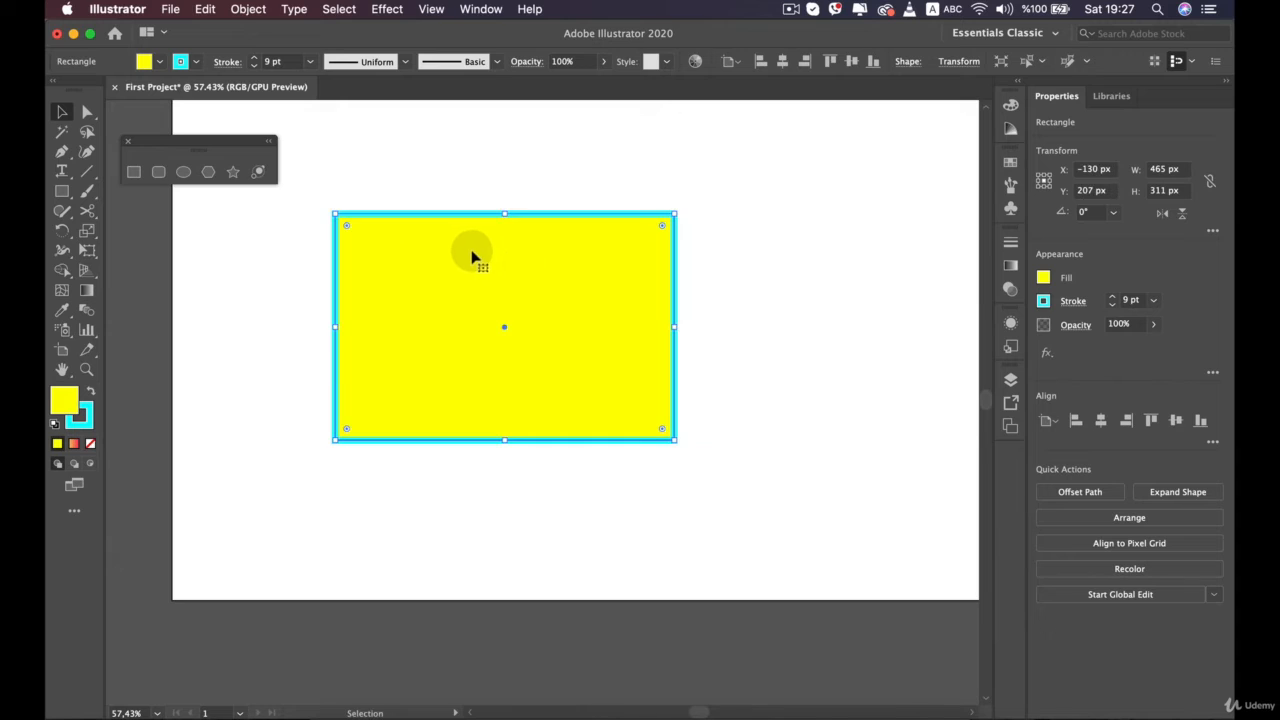
left_click(484, 160)
Try a dark blue fill on the rectangle, and set its fill to None
left_click(472, 257)
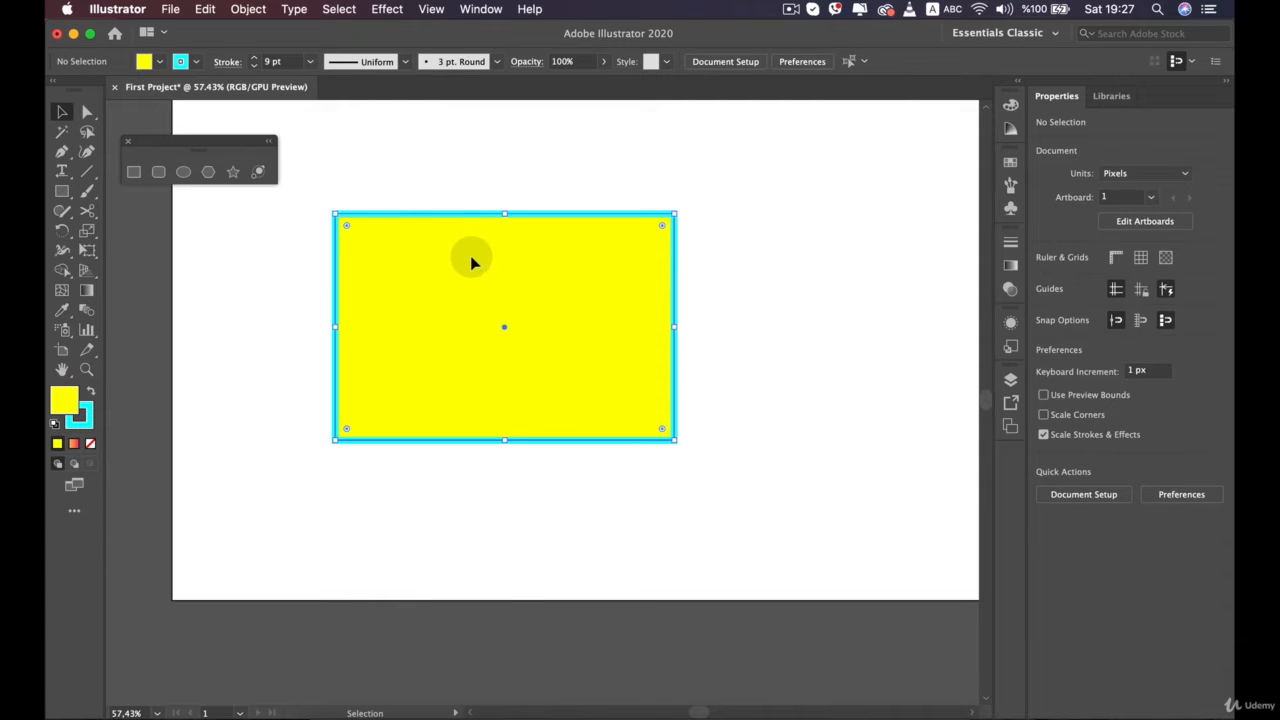
left_click(160, 63)
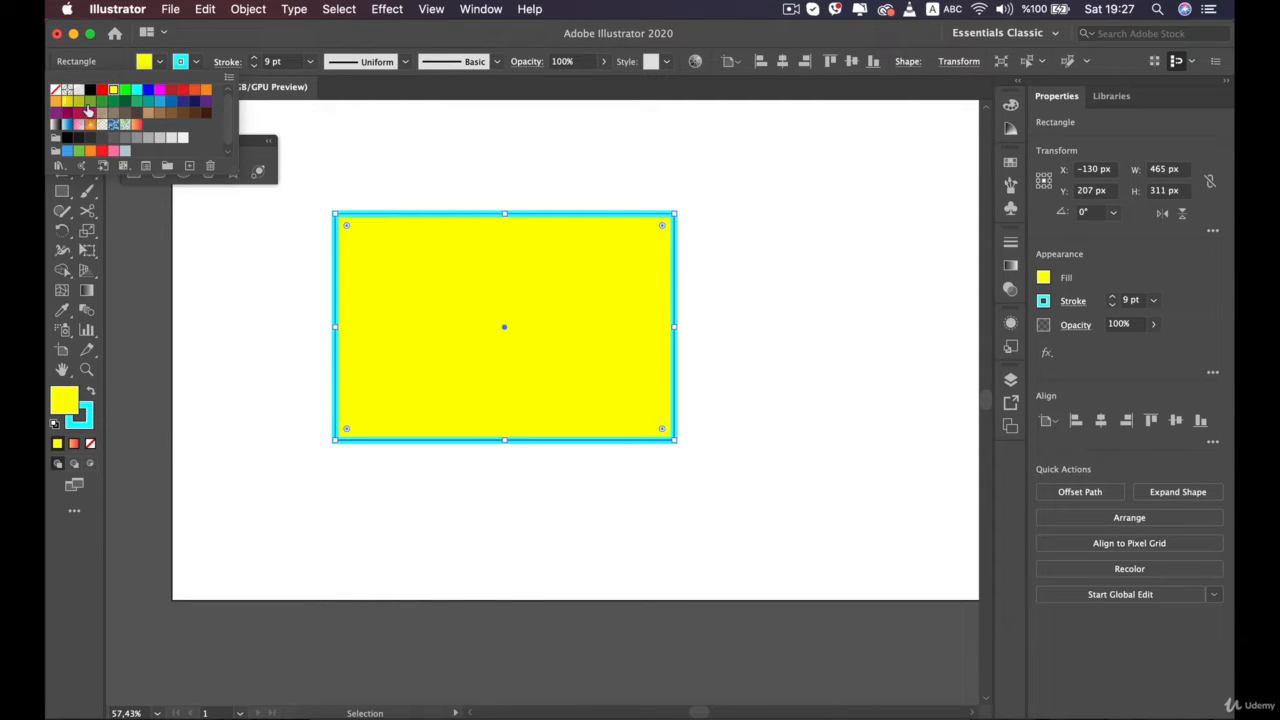
left_click(181, 103)
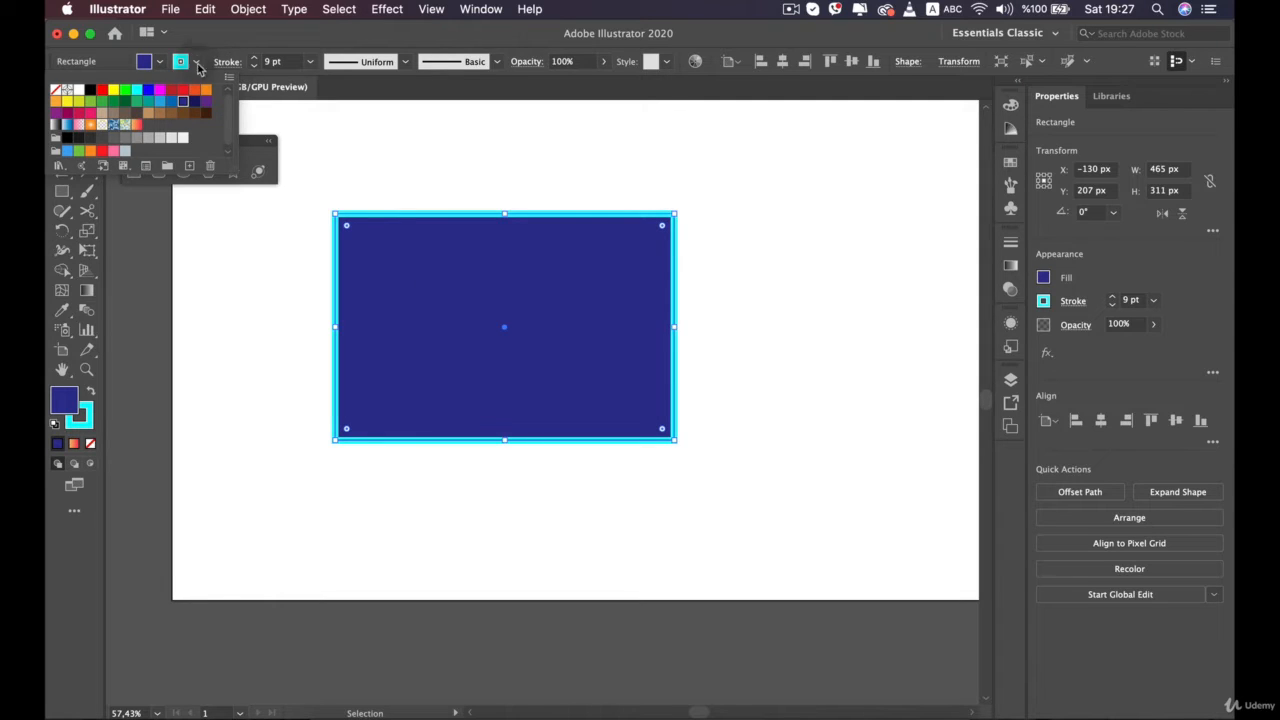
left_click(57, 90)
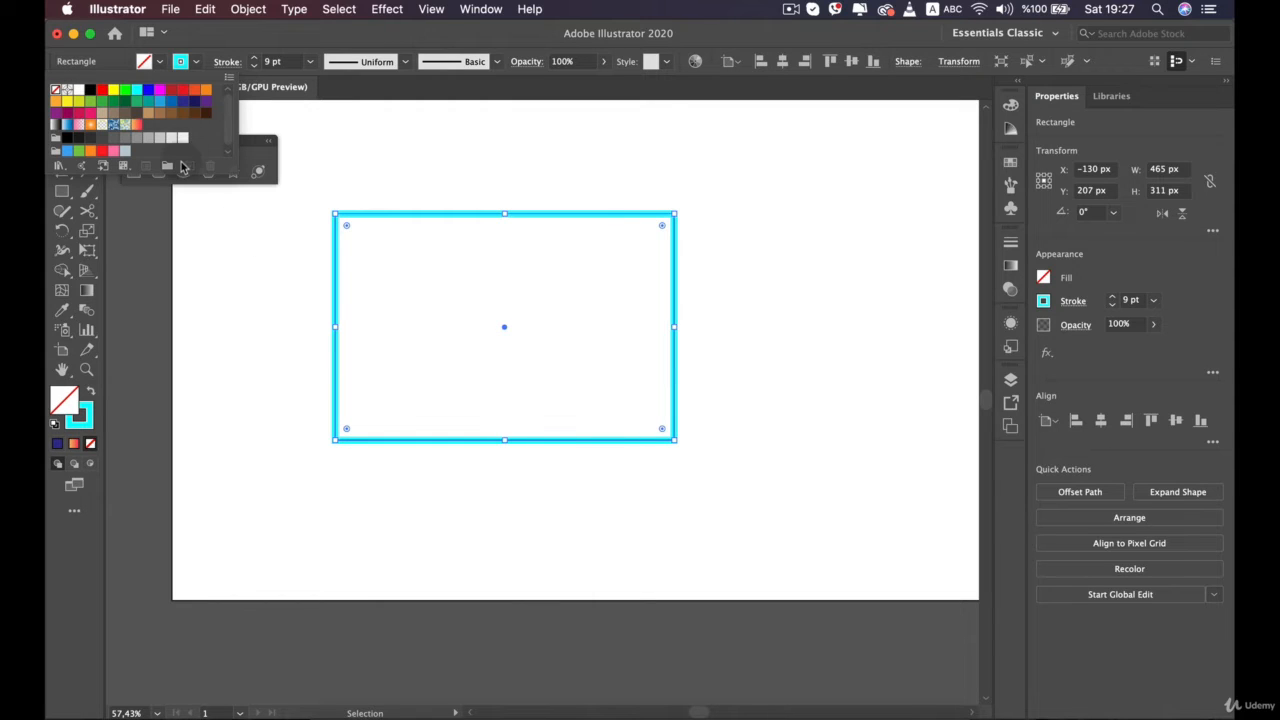
Set the rectangle's stroke to None
left_click(195, 64)
left_click(195, 64)
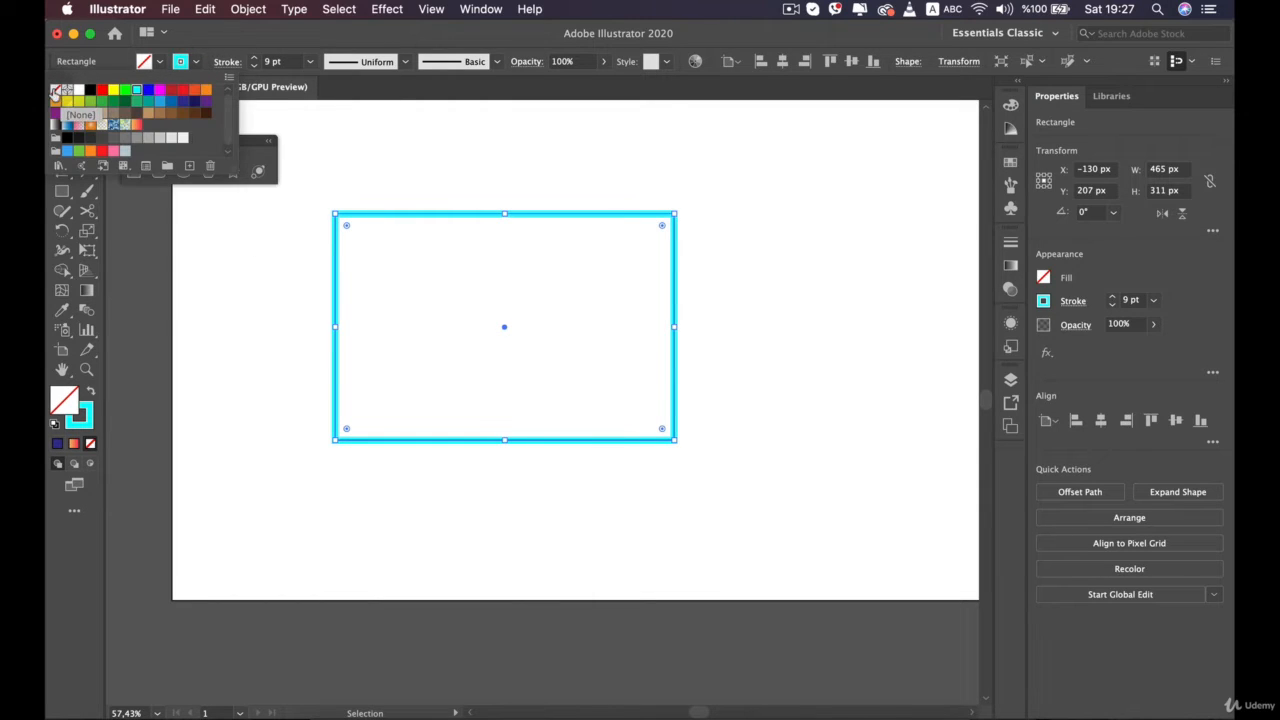
left_click(57, 90)
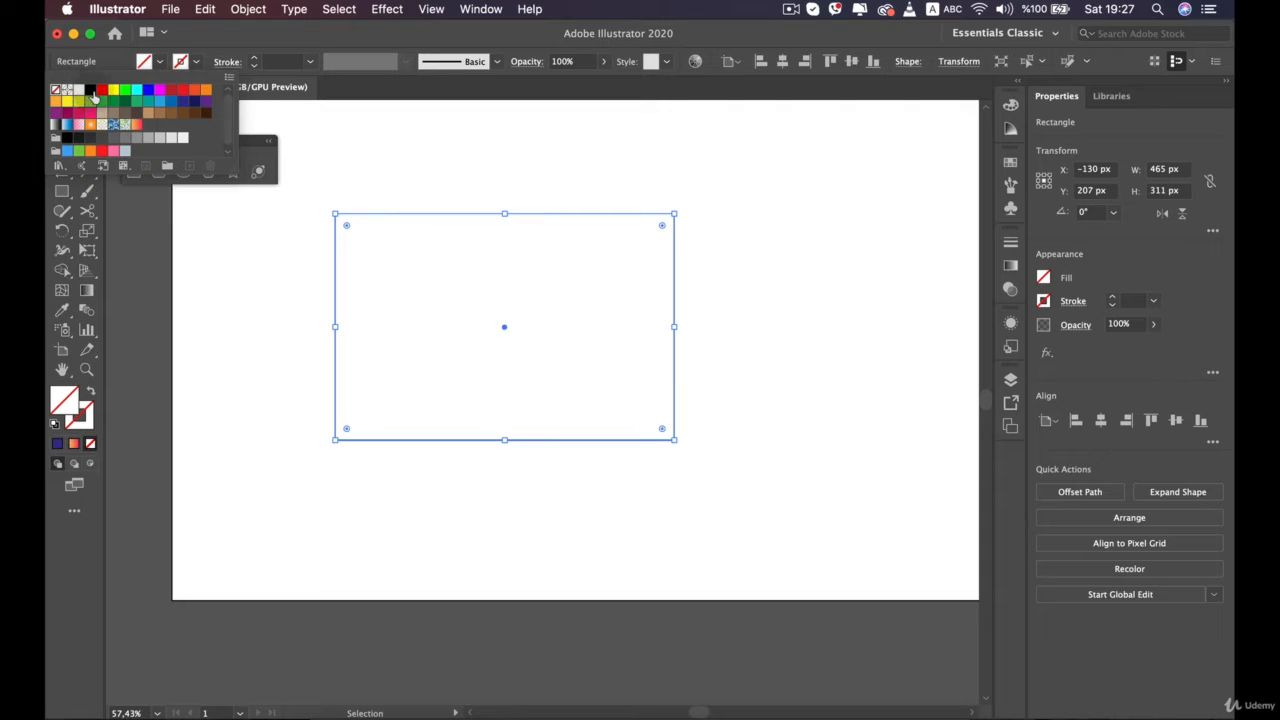
Fill the rectangle with the dark blue swatch (2E3192) after trying the bright blue one
left_click(157, 63)
left_click(157, 63)
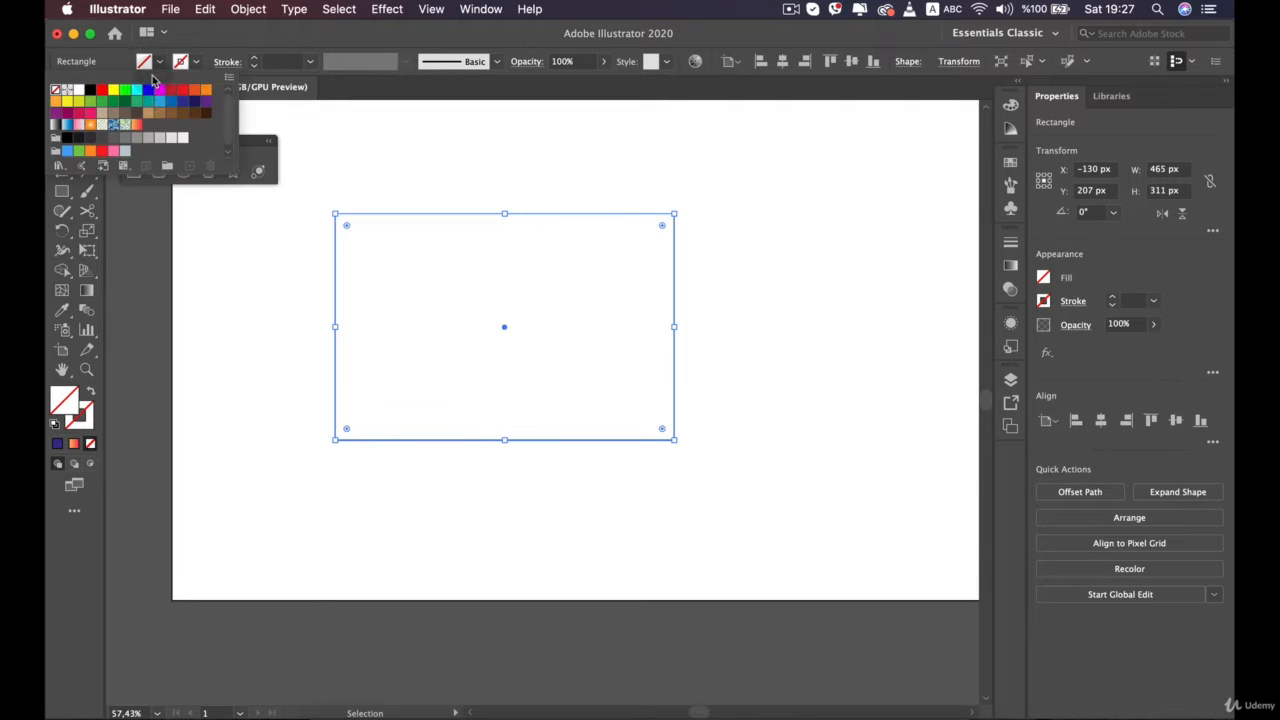
left_click(149, 90)
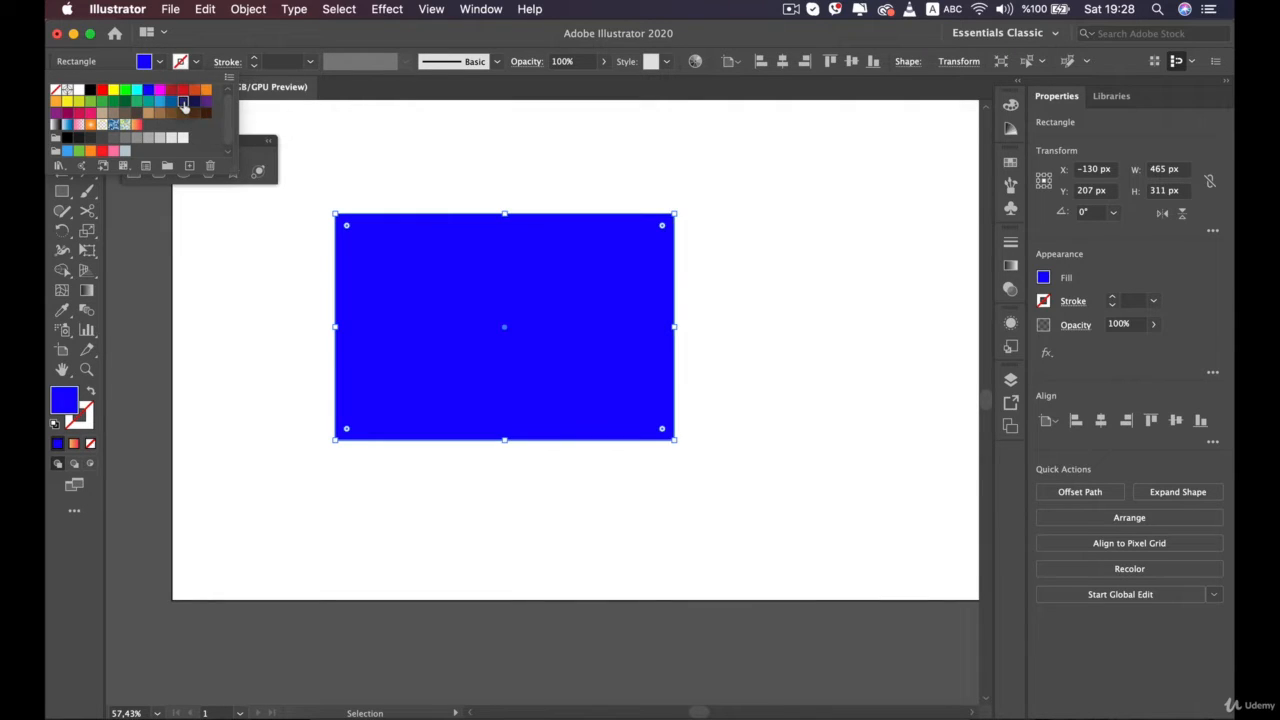
left_click(183, 101)
Apply a cyan stroke to the dark blue rectangle and raise its weight to 5 pt
left_click(195, 64)
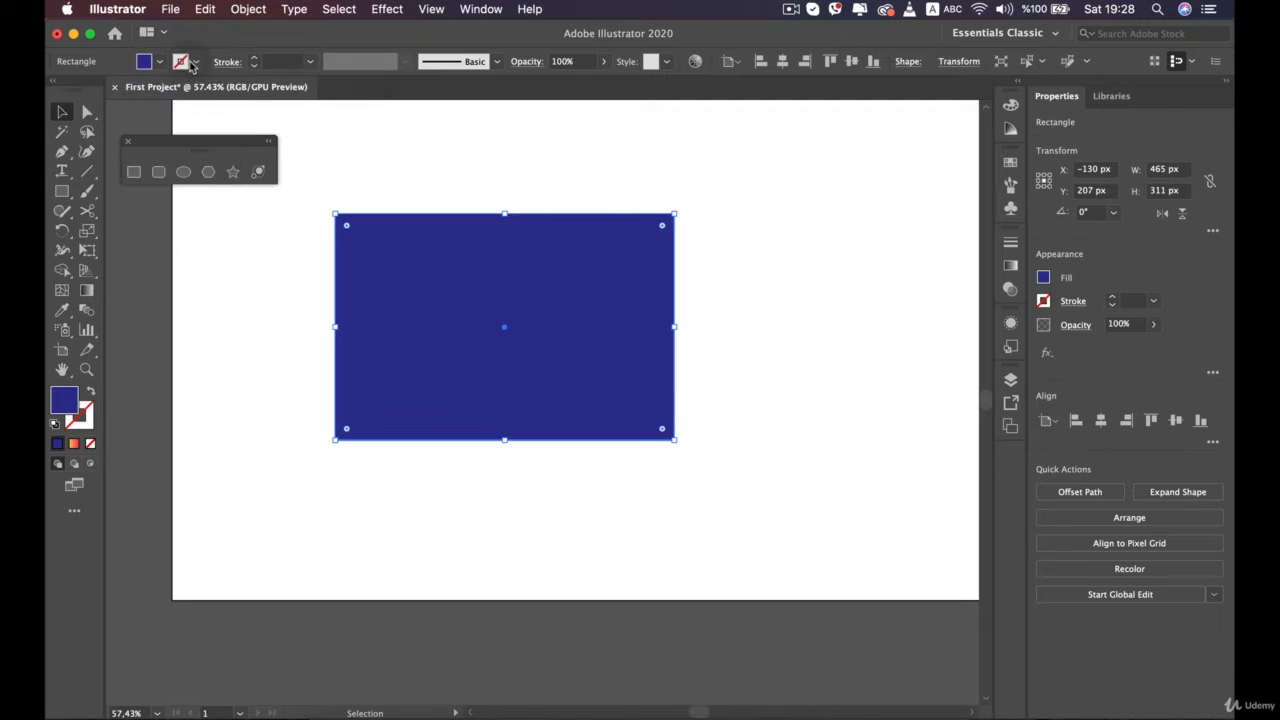
left_click(195, 64)
left_click(137, 90)
left_click(195, 64)
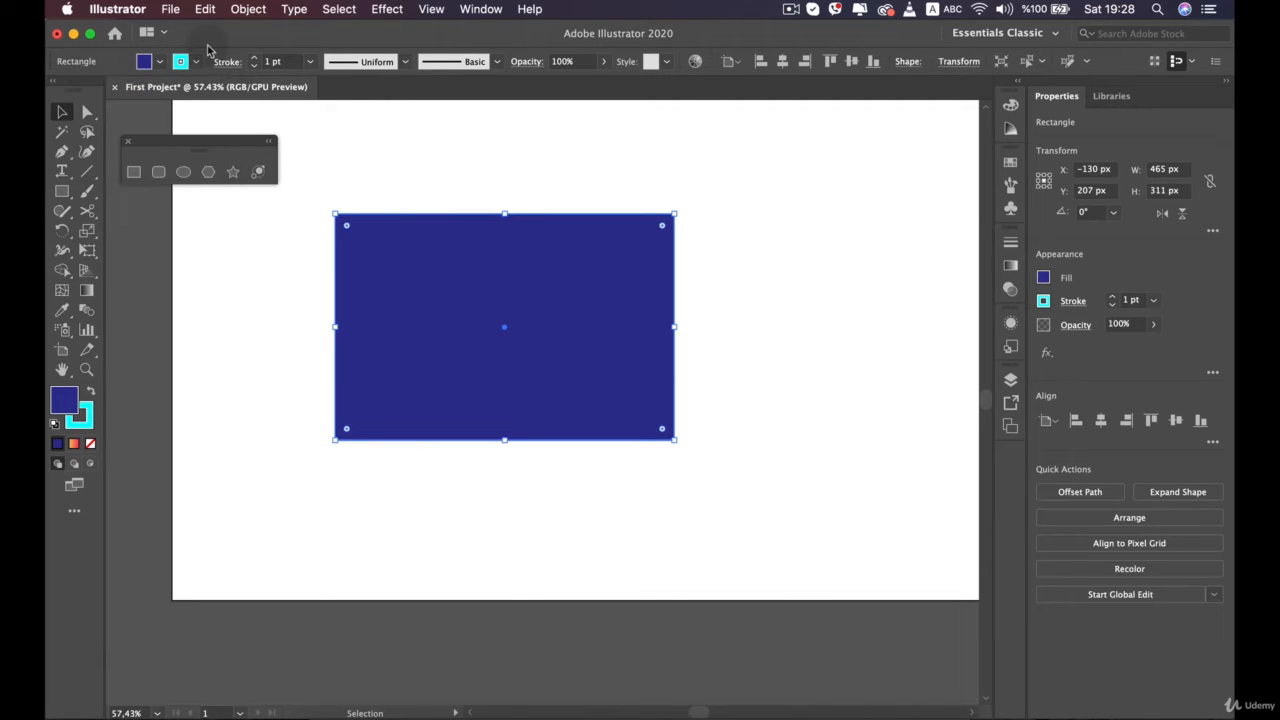
left_click(254, 58)
left_click(254, 58)
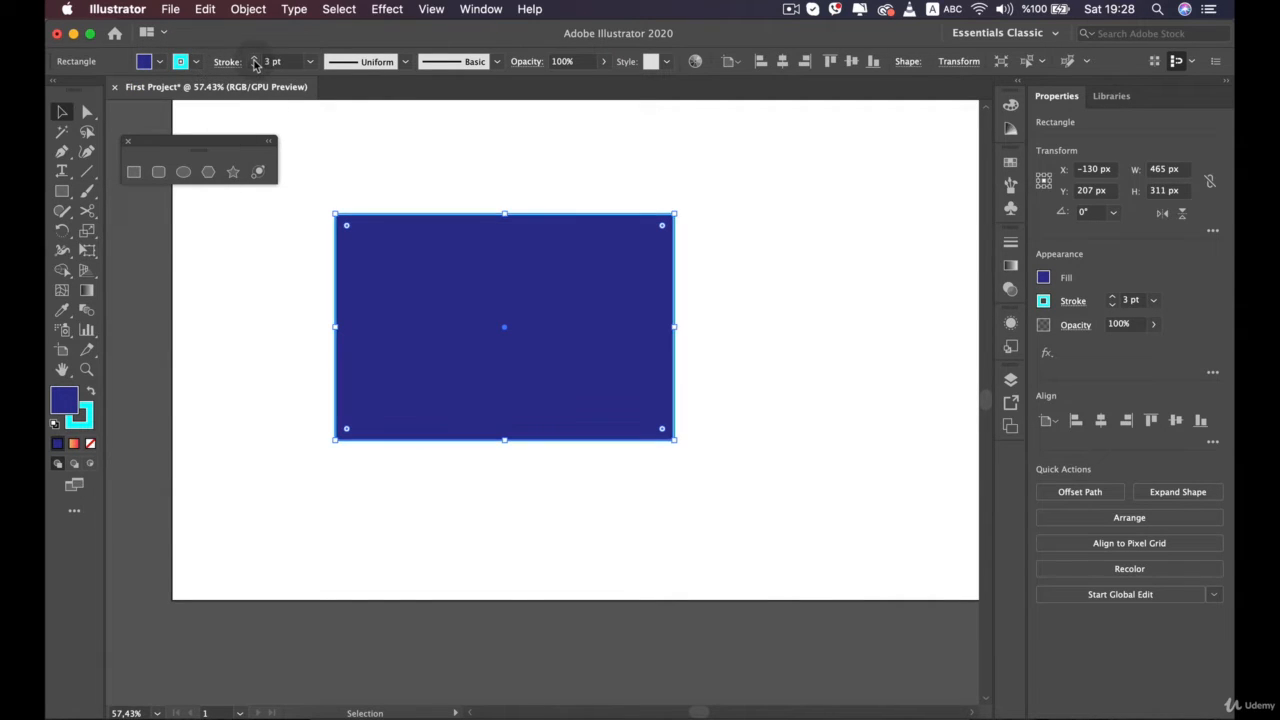
left_click(254, 58)
left_click(254, 58)
left_click(329, 194)
left_click(424, 232)
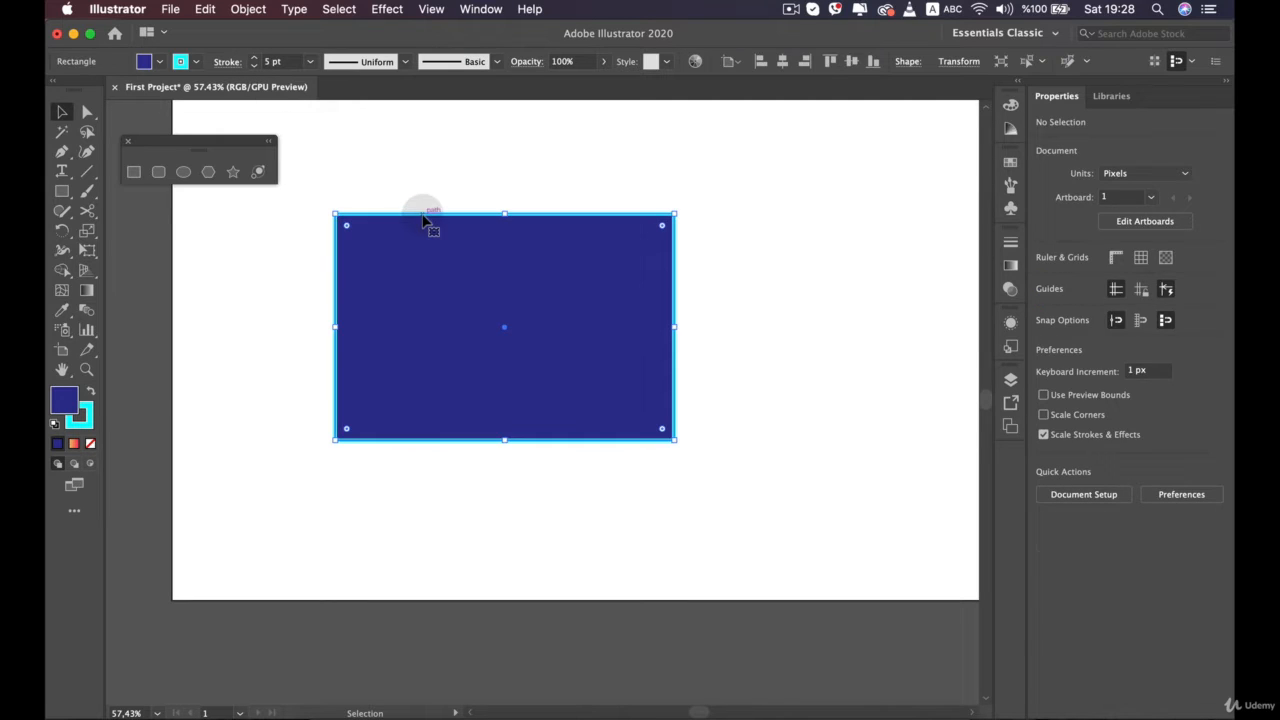
Switch the active colour attribute between stroke and fill, and remove the rectangle's stroke while stroke is active
left_click(86, 409)
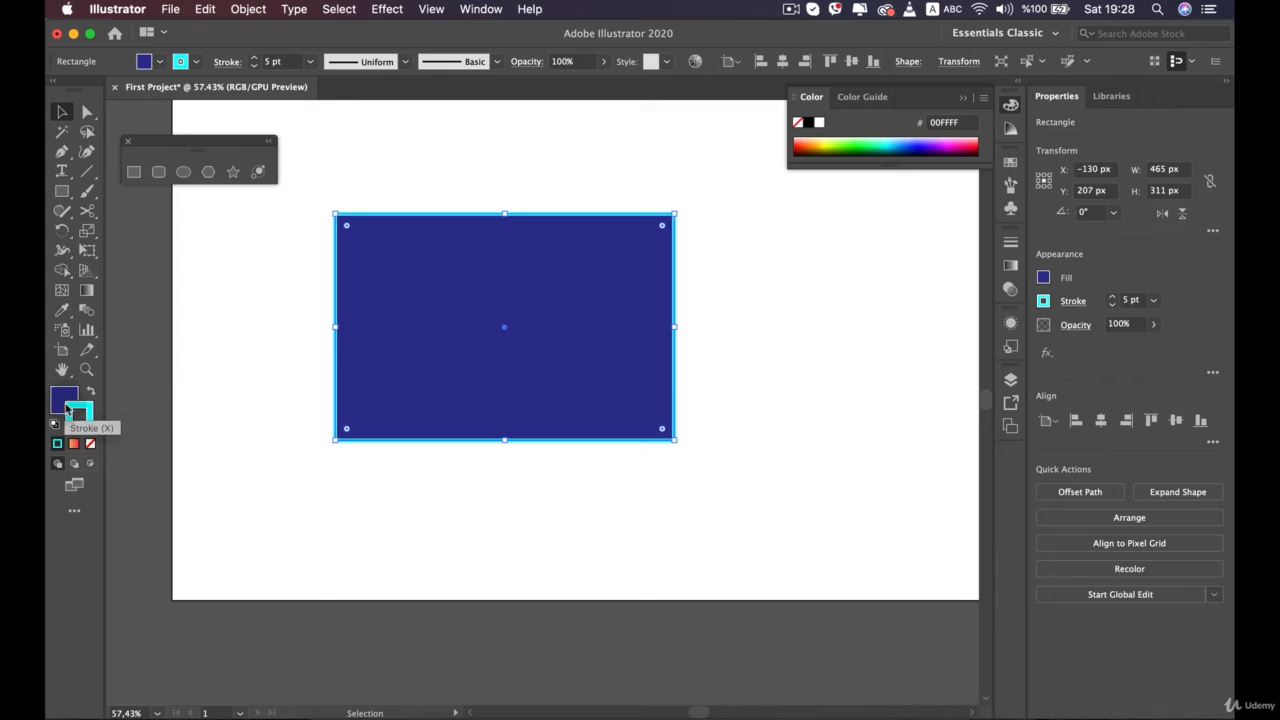
left_click(68, 402)
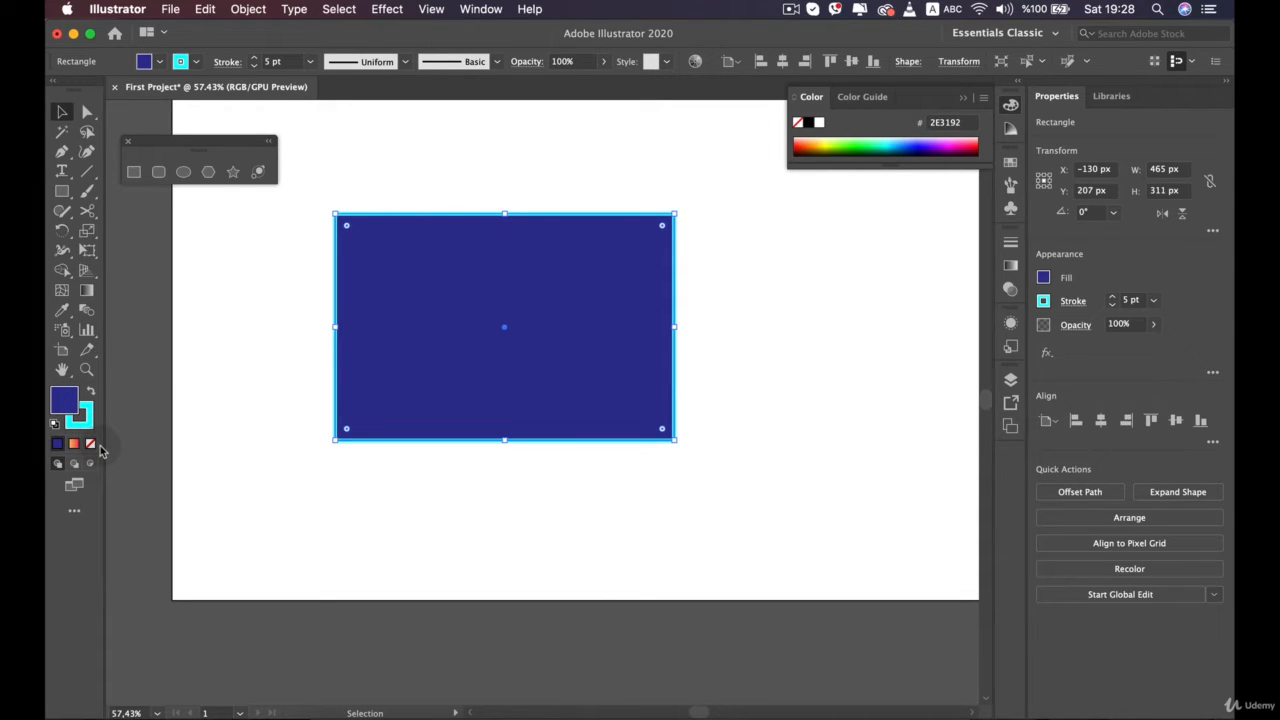
key("x")
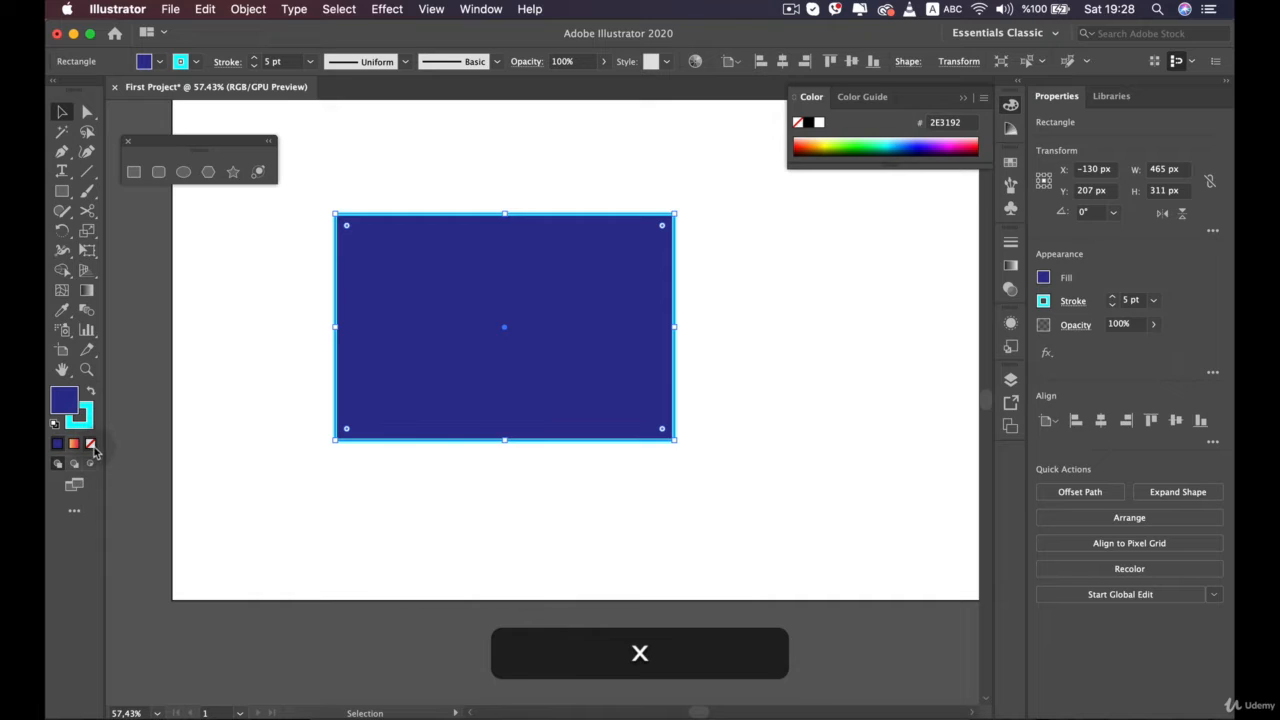
key("x")
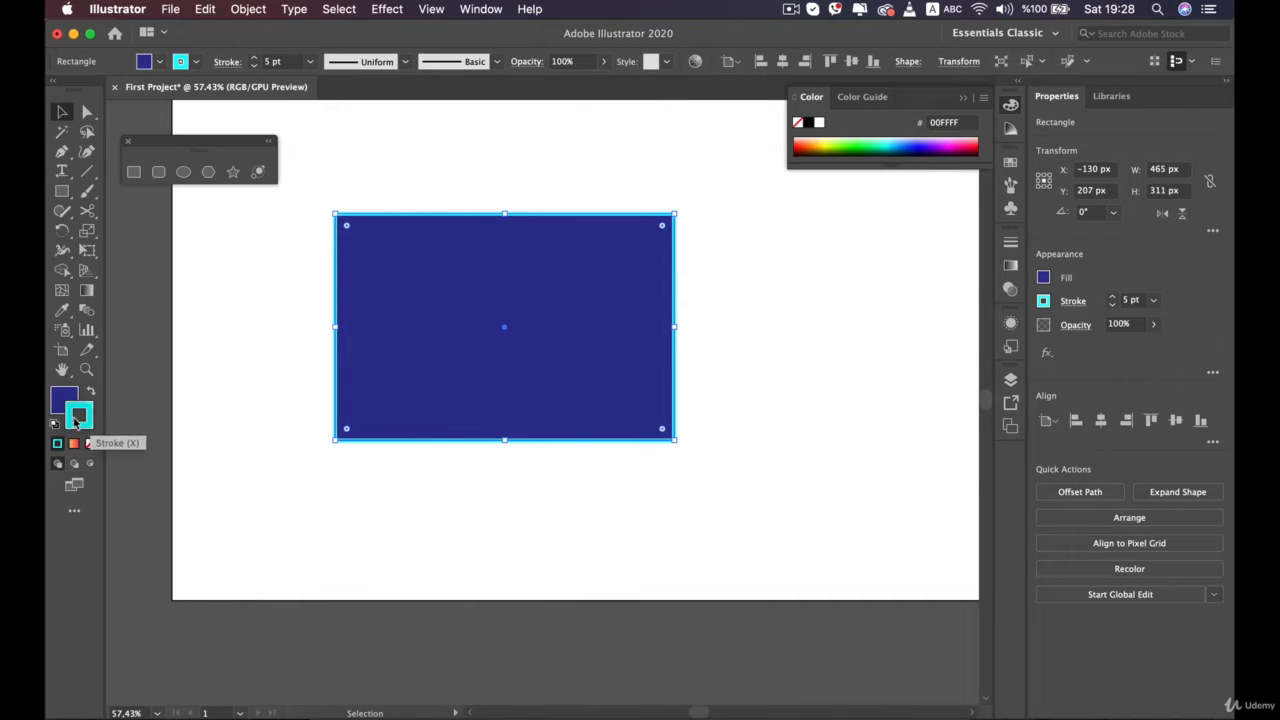
left_click(90, 443)
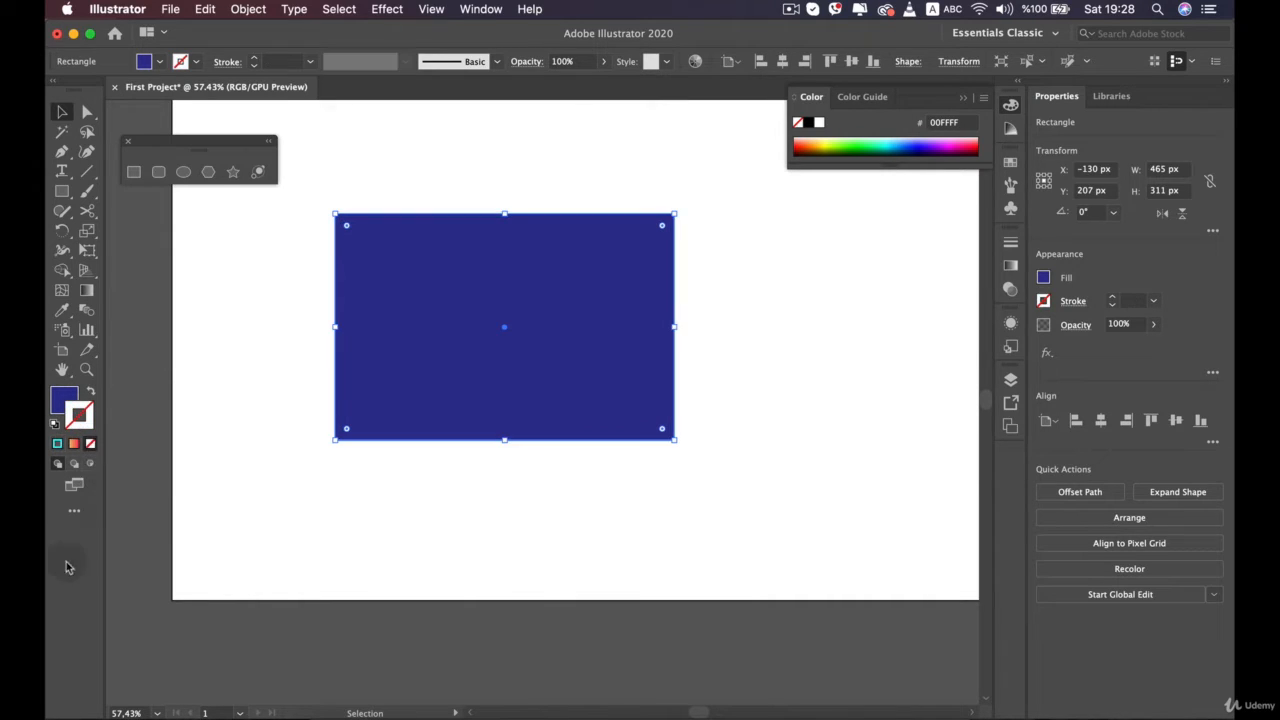
Reselect the rectangle and remove its fill with fill as the active colour attribute
left_click(517, 509)
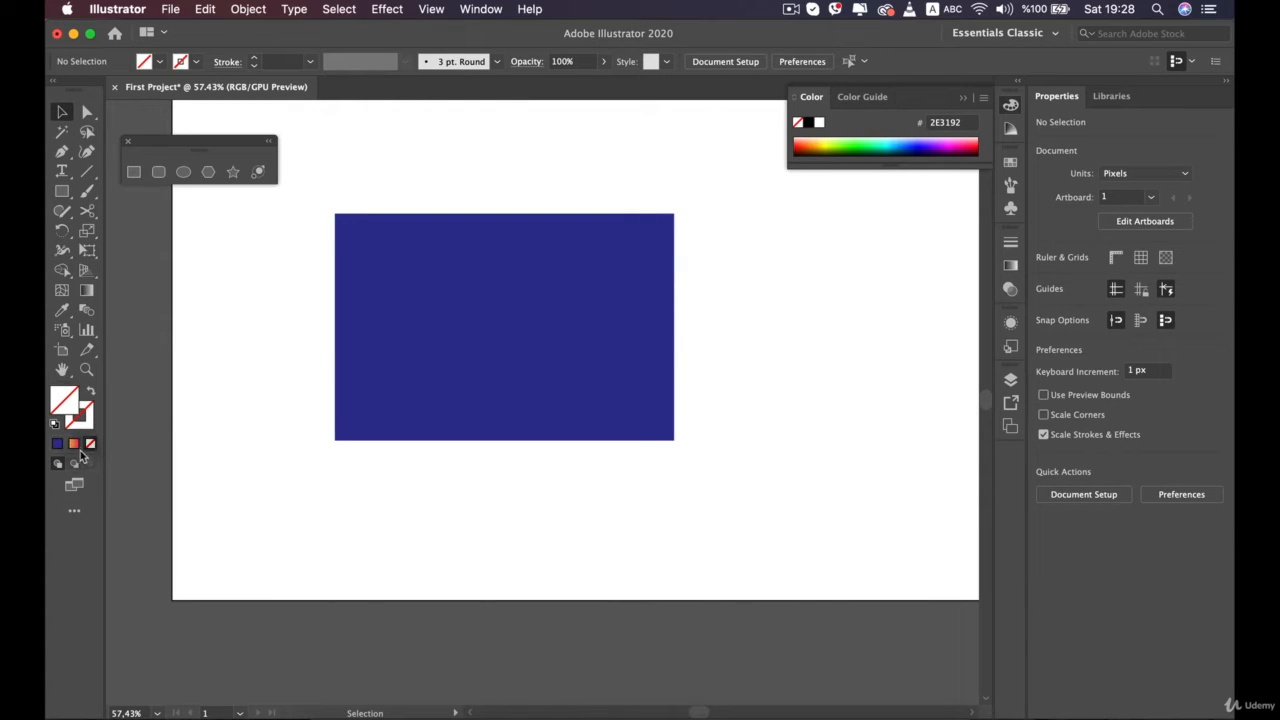
left_click(415, 302)
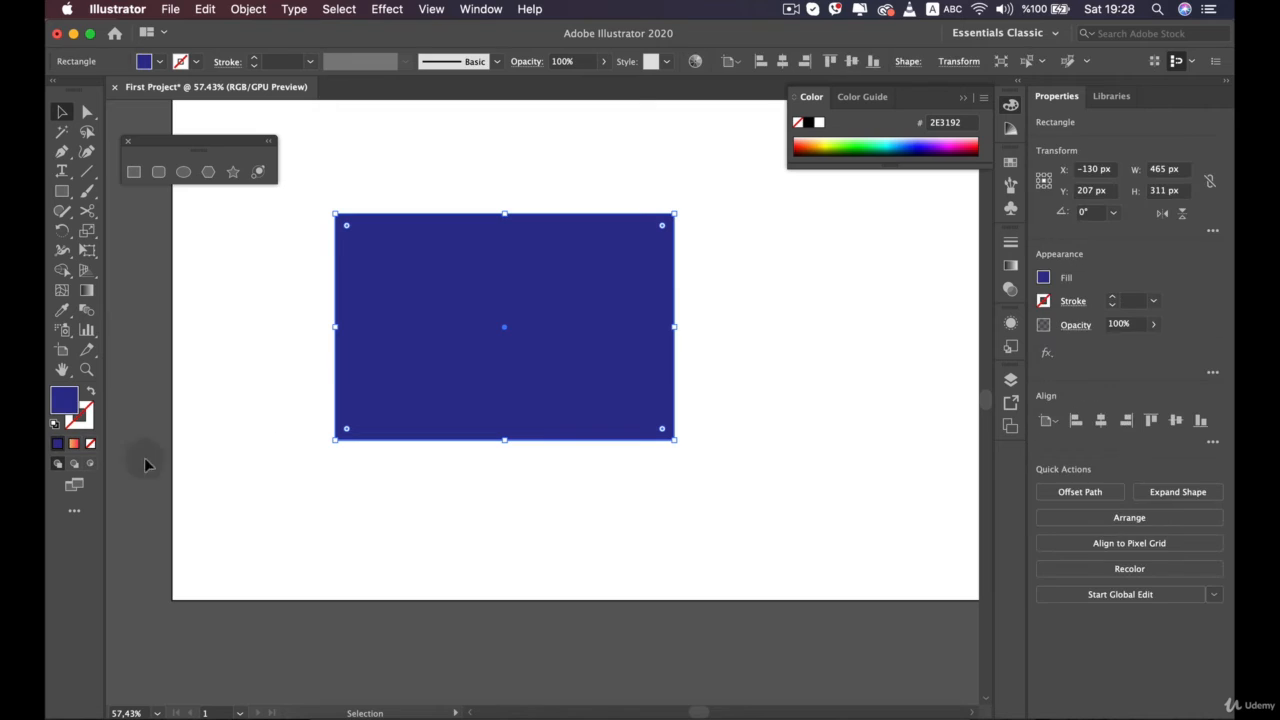
left_click(90, 445)
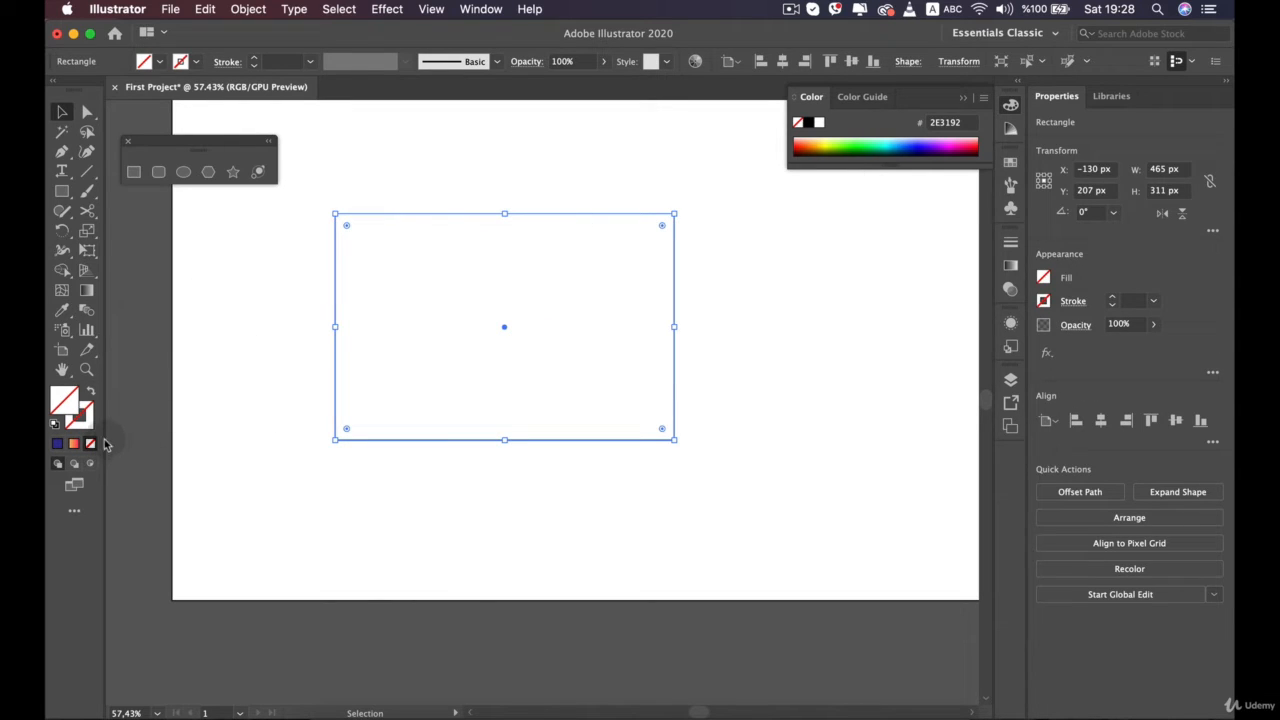
Undo the removal of the rectangle's fill and stroke
key("super+z")
key("super+z")
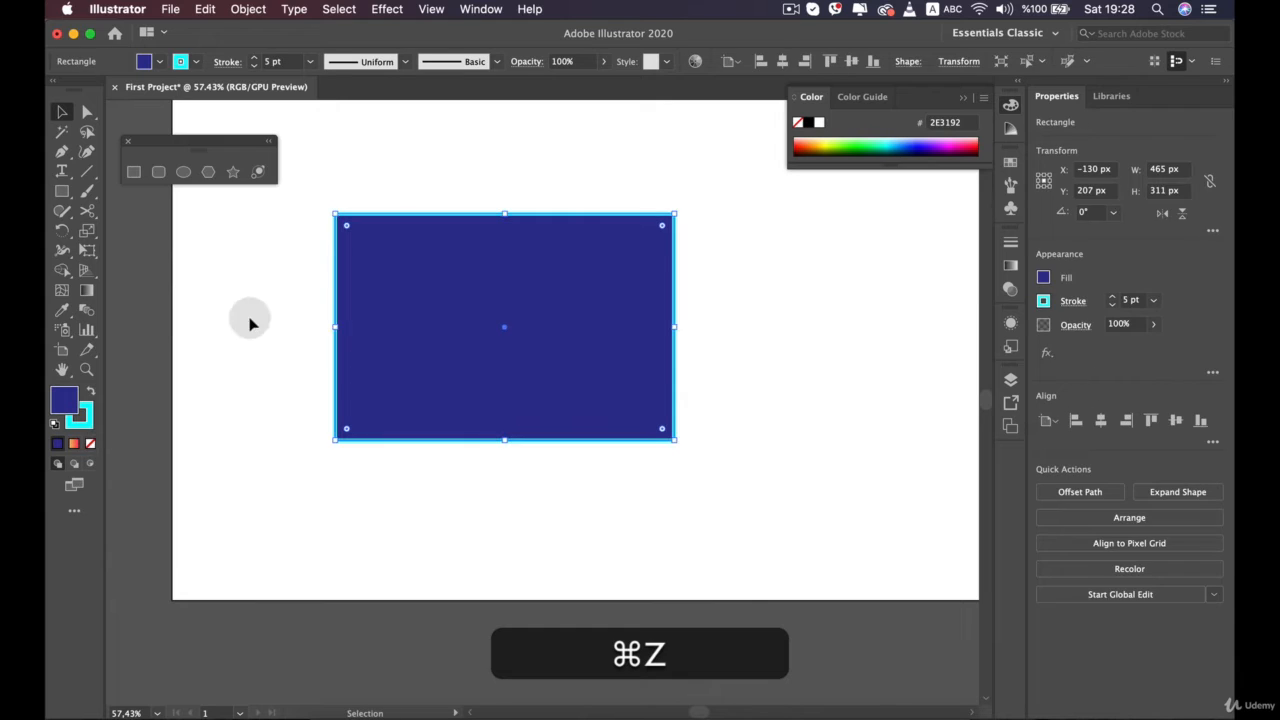
Scale the dark blue rectangle down to about 405 × 271 px and move it towards the left side of the artboard
left_click(295, 252)
left_click_drag(468, 271, 398, 256)
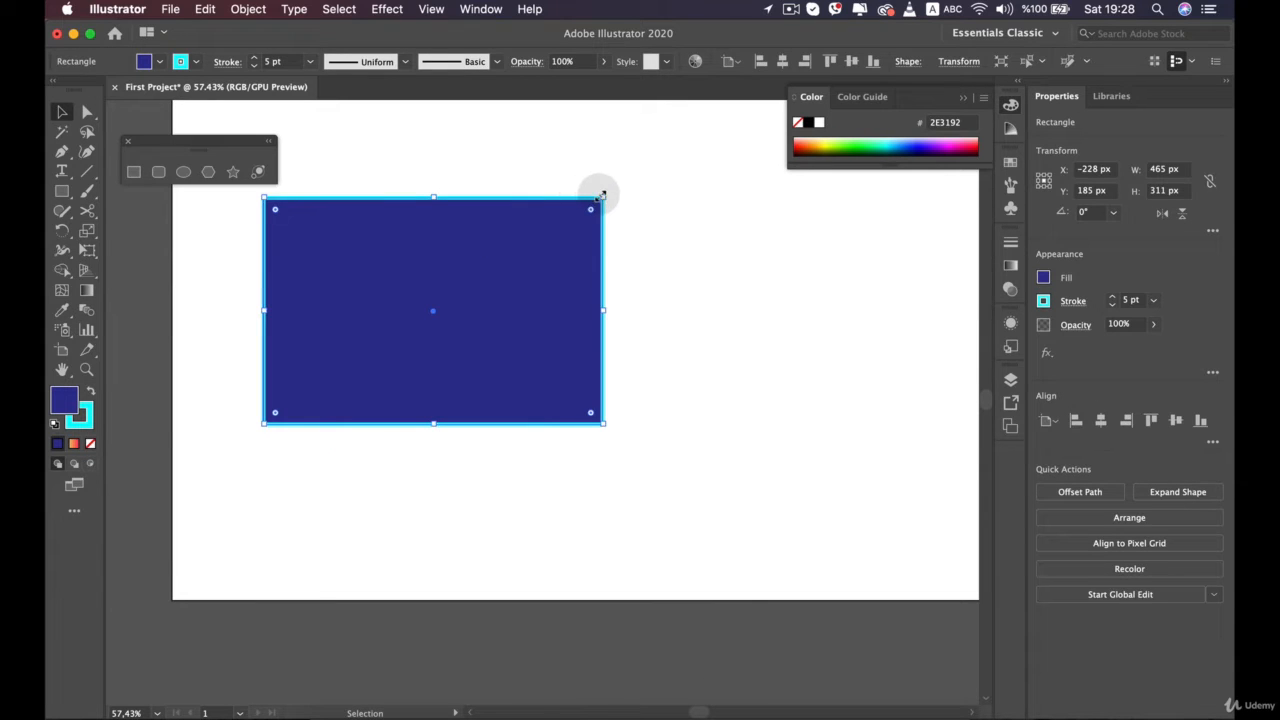
left_click_drag(600, 194, 560, 228)
left_click_drag(500, 294, 463, 311)
Draw a square of about 182 px with the Rectangle tool and place it directly beneath the large rectangle, aligned to its left edge
left_click(134, 172)
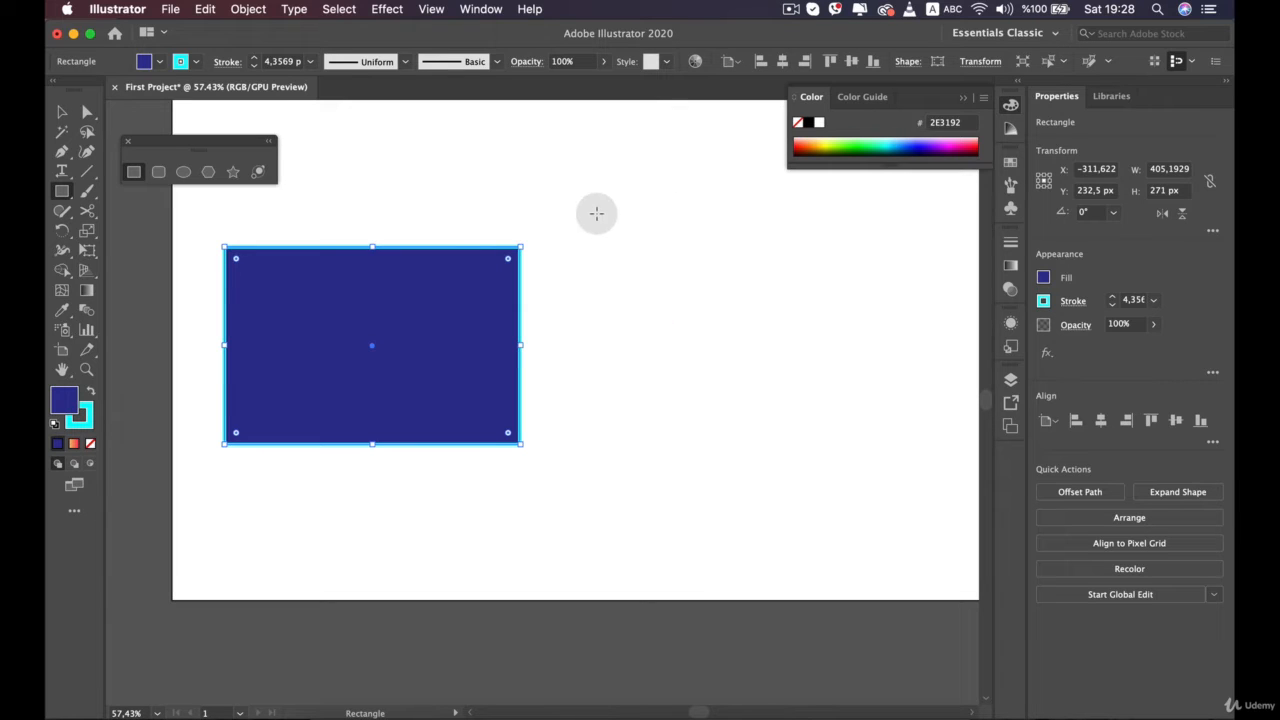
left_click_drag(587, 192, 718, 323)
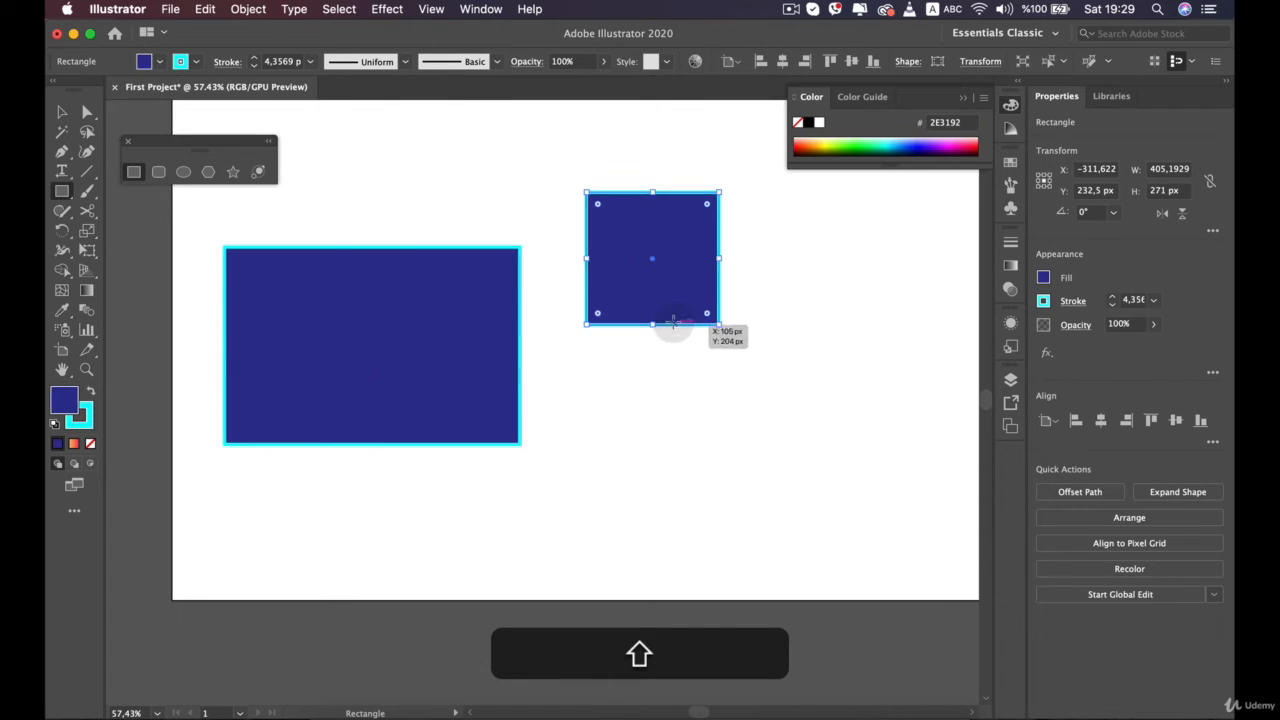
key("v")
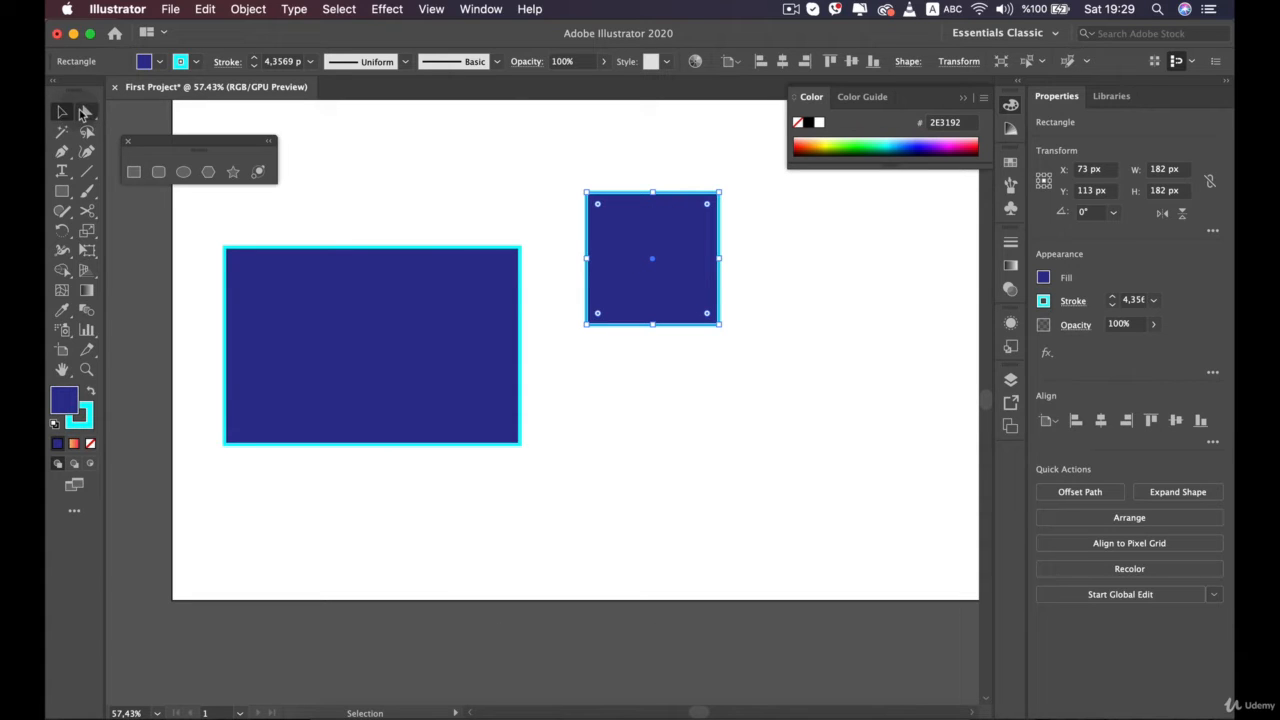
left_click_drag(645, 278, 302, 514)
Draw a rounded rectangle about 366 × 265 px at the upper right of the large rectangle, adjusting its corner radius to 17 px
left_click(158, 171)
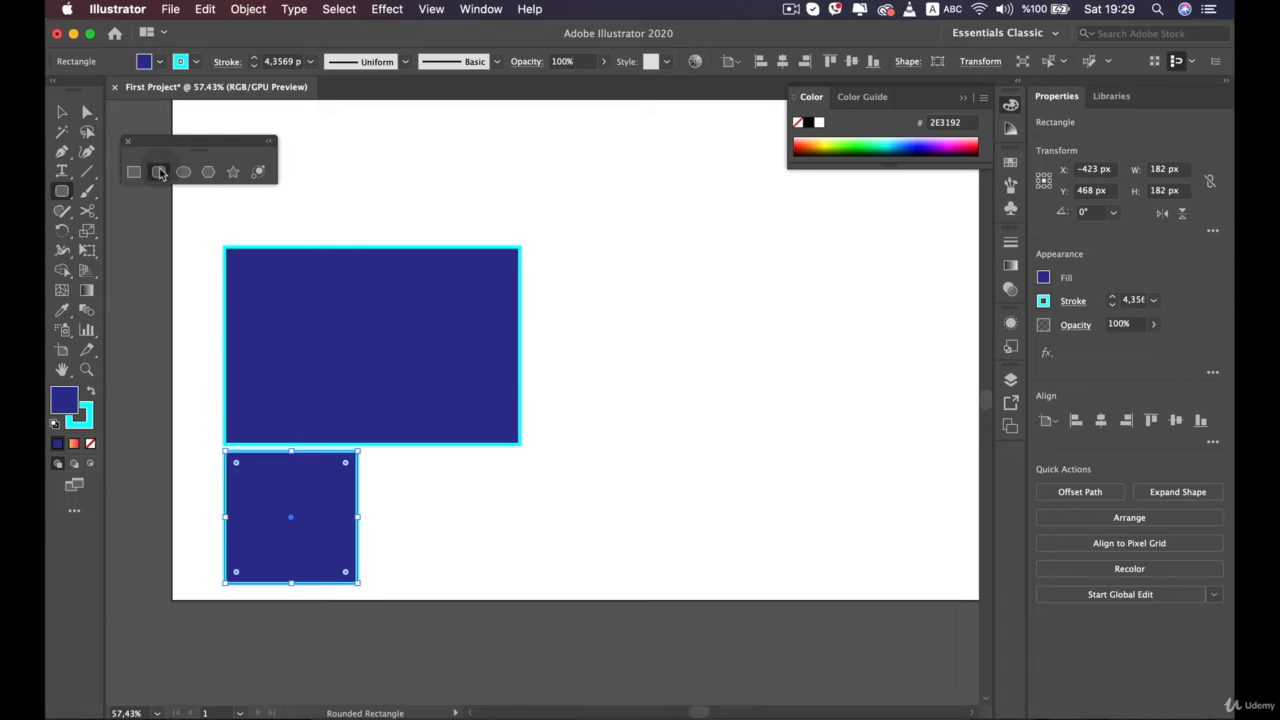
left_click_drag(571, 180, 855, 389)
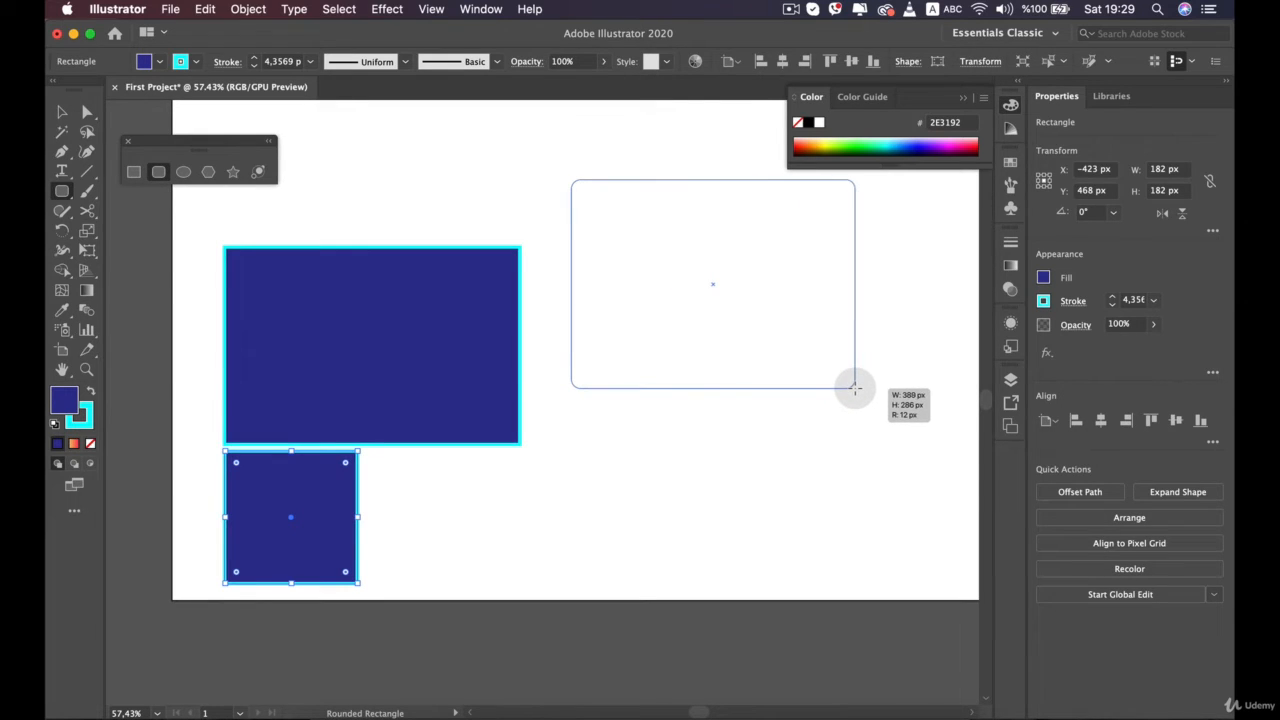
key("Down")
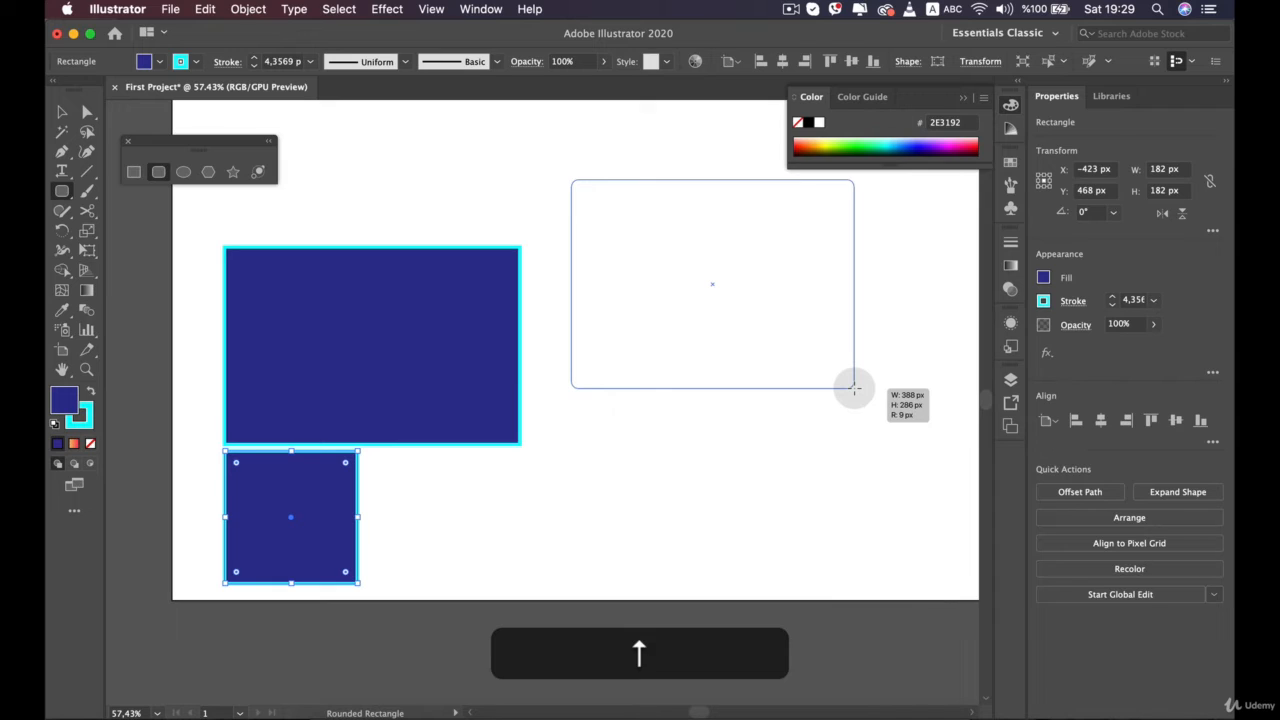
key("Up")
key("Up")
key("Up")
key("Up")
key("Up")
key("Up")
key("Up")
key("Up")
key("Up")
key("Up")
key("Up")
key("Up")
key("Up")
key("Up")
key("Up")
key("Up")
key("Up")
key("Up")
key("Up")
key("Up")
left_click_drag(854, 389, 838, 371)
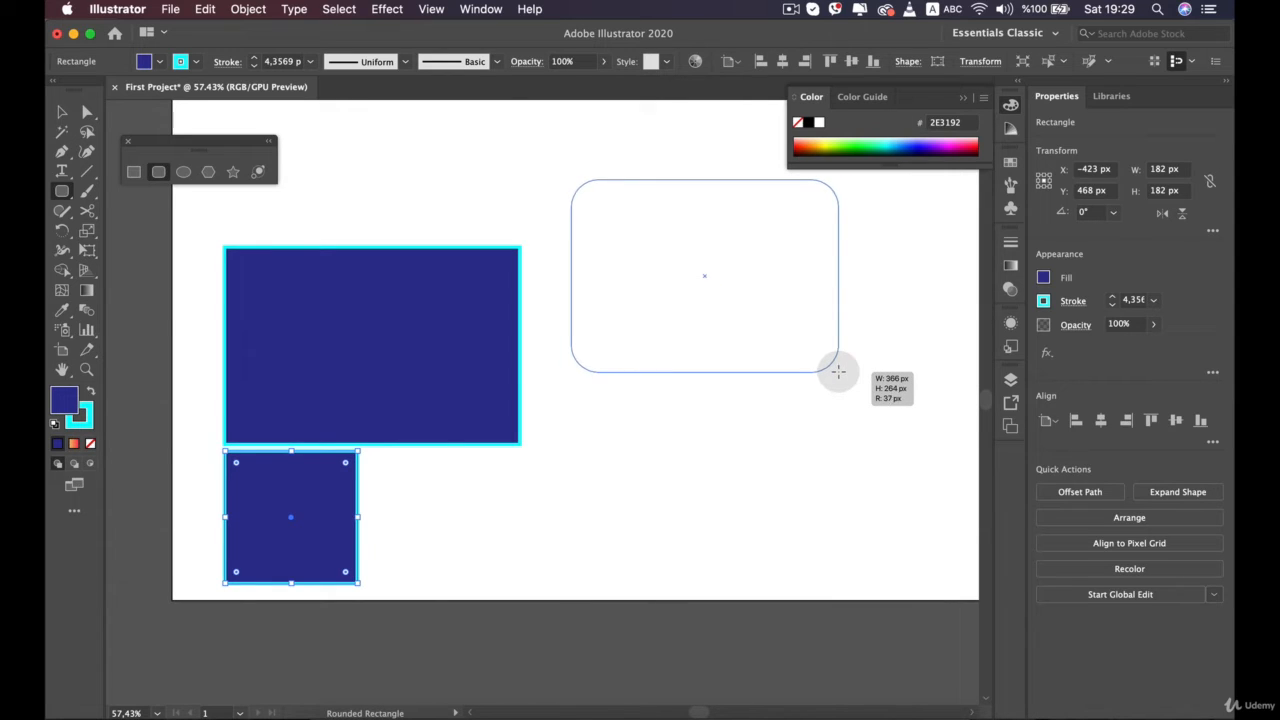
key("Down")
key("Down")
key("Down")
key("Down")
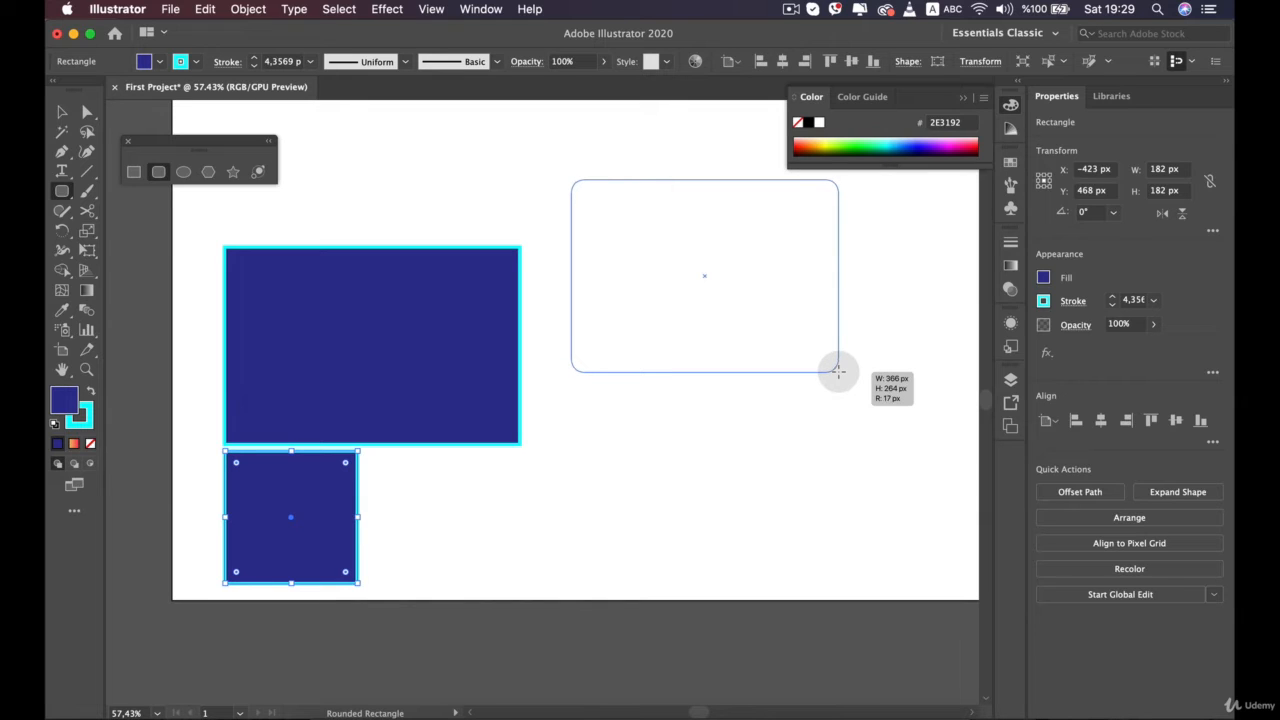
left_click_drag(838, 371, 838, 371)
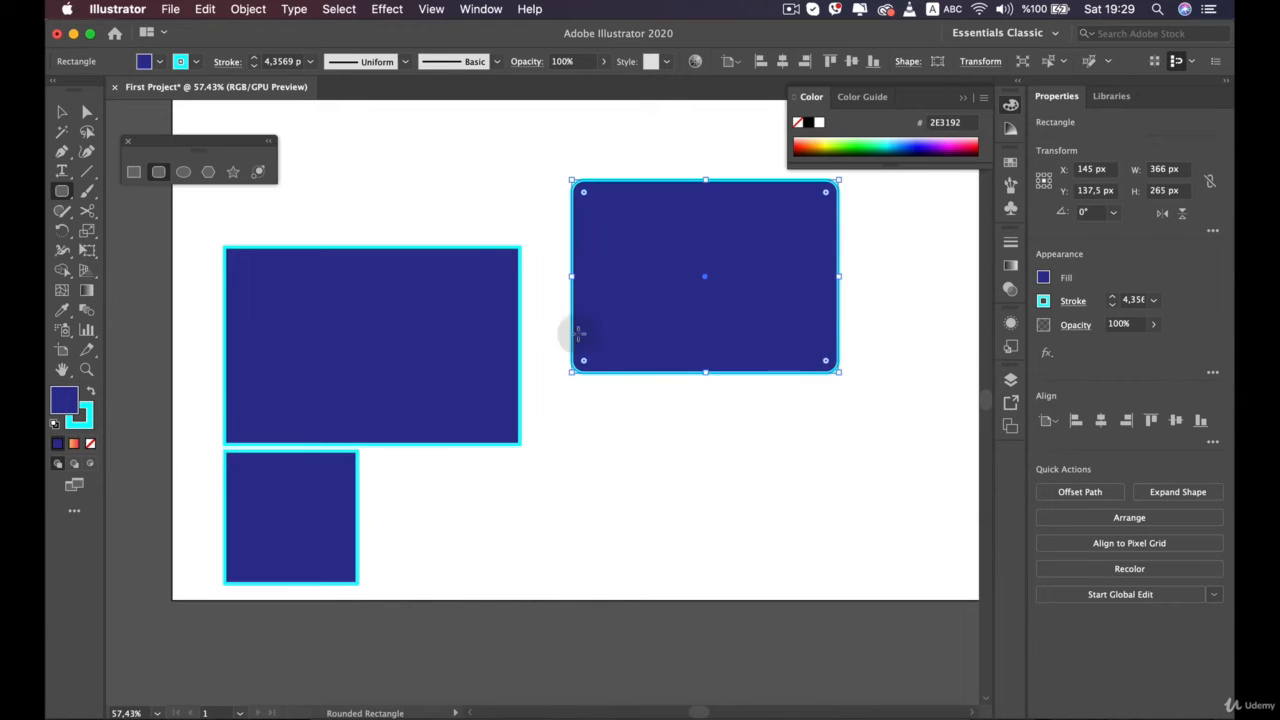
Draw a circle about 191 px in diameter with the Ellipse tool and place it to the right of the square
left_click(184, 173)
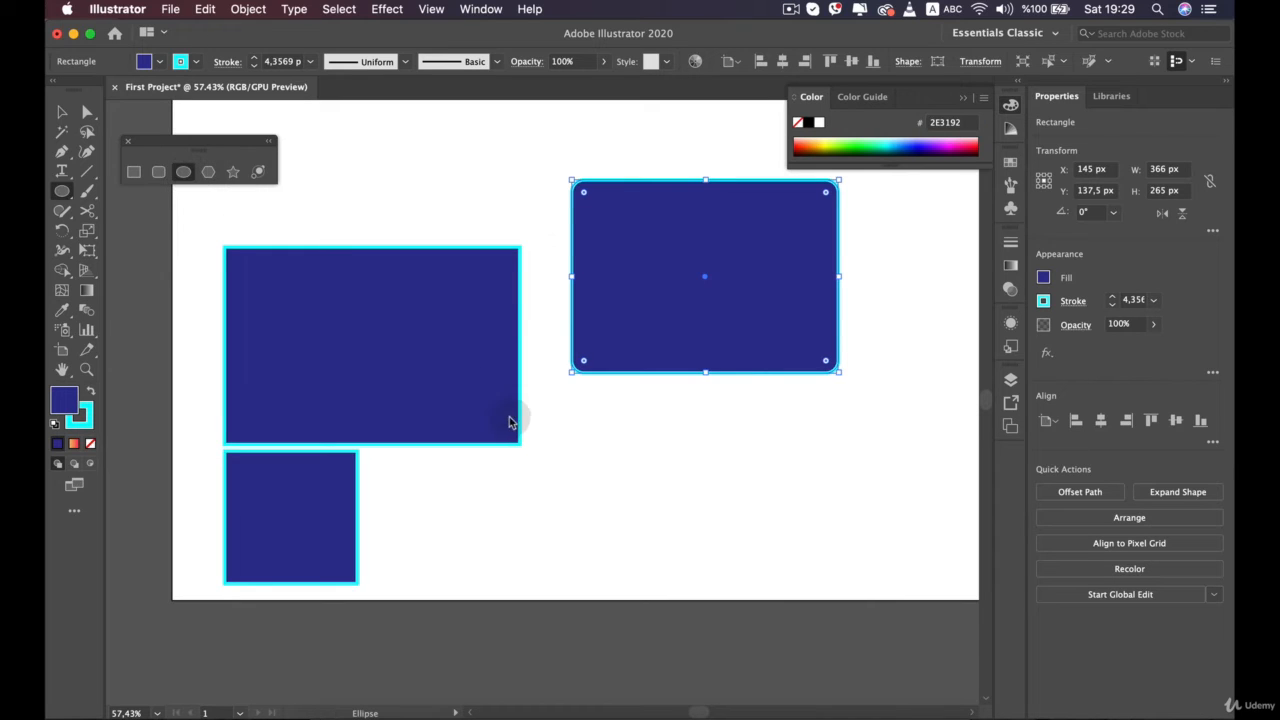
left_click_drag(596, 427, 748, 543)
key("shift")
key("shift")
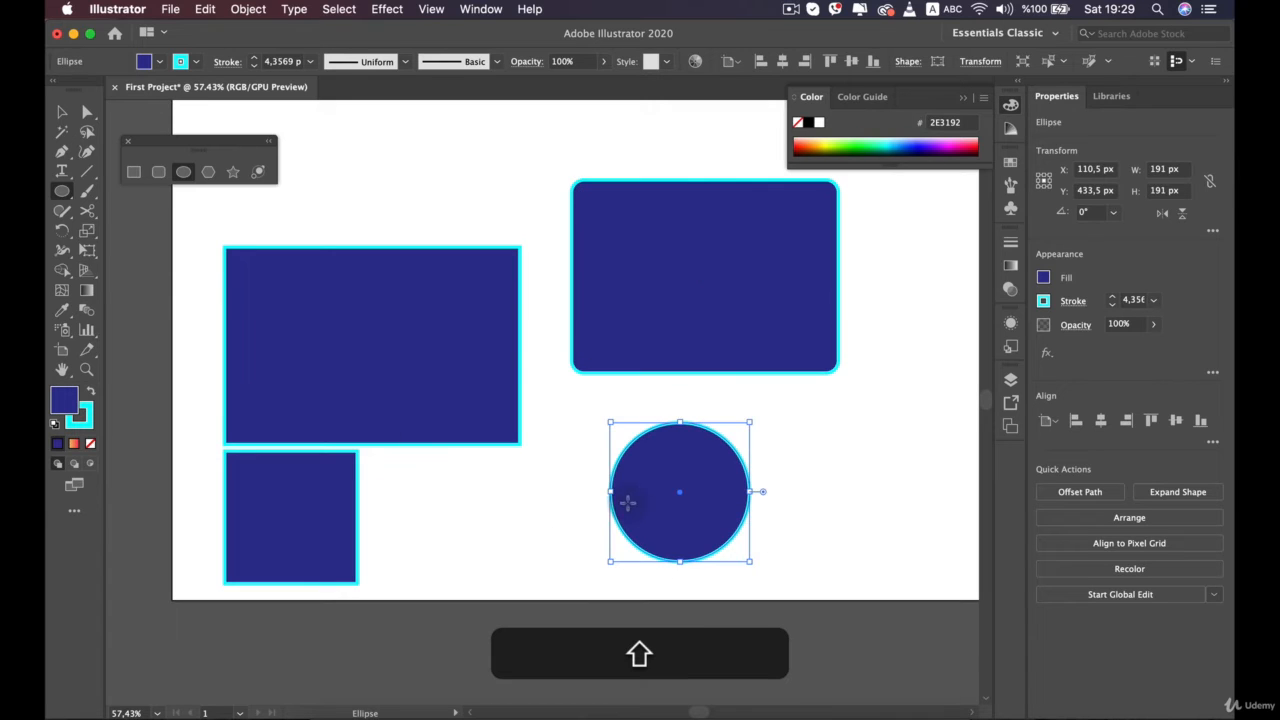
key("v")
left_click_drag(649, 526, 462, 522)
Draw a slightly rotated polygon about 197 px wide, varying its side count and settling on six sides, and place it right of the circle
left_click(207, 173)
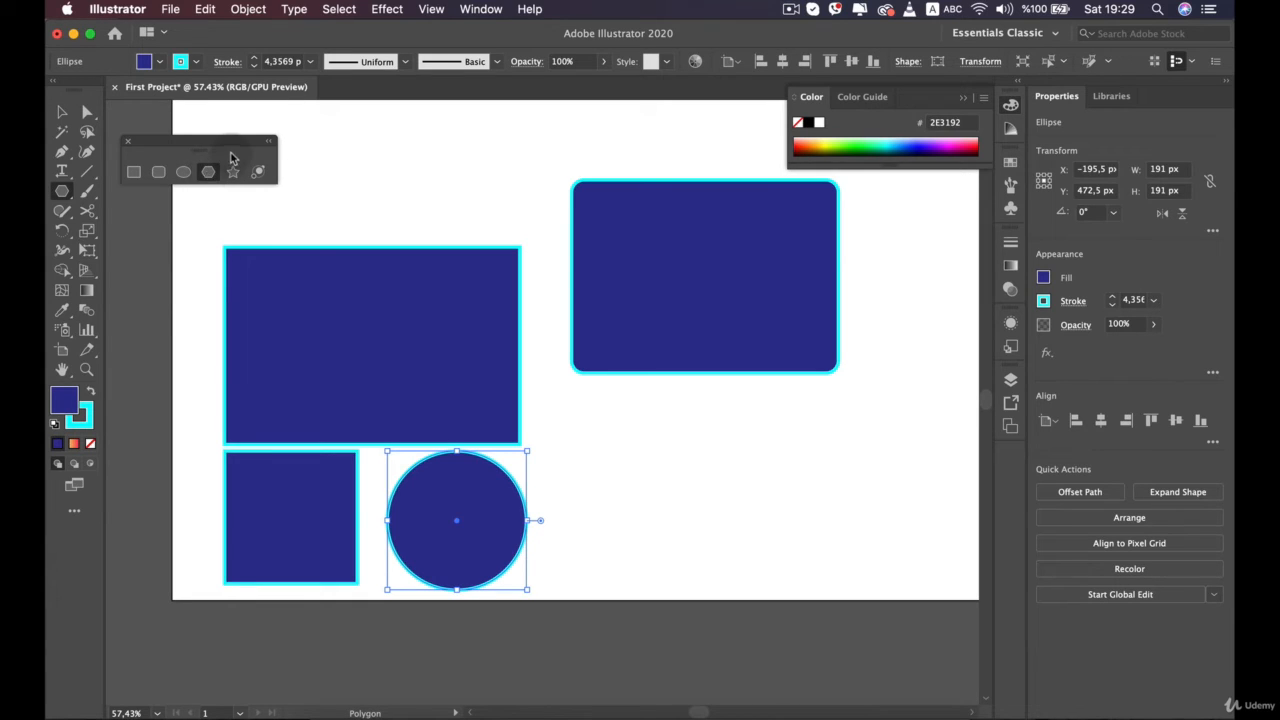
left_click(62, 199)
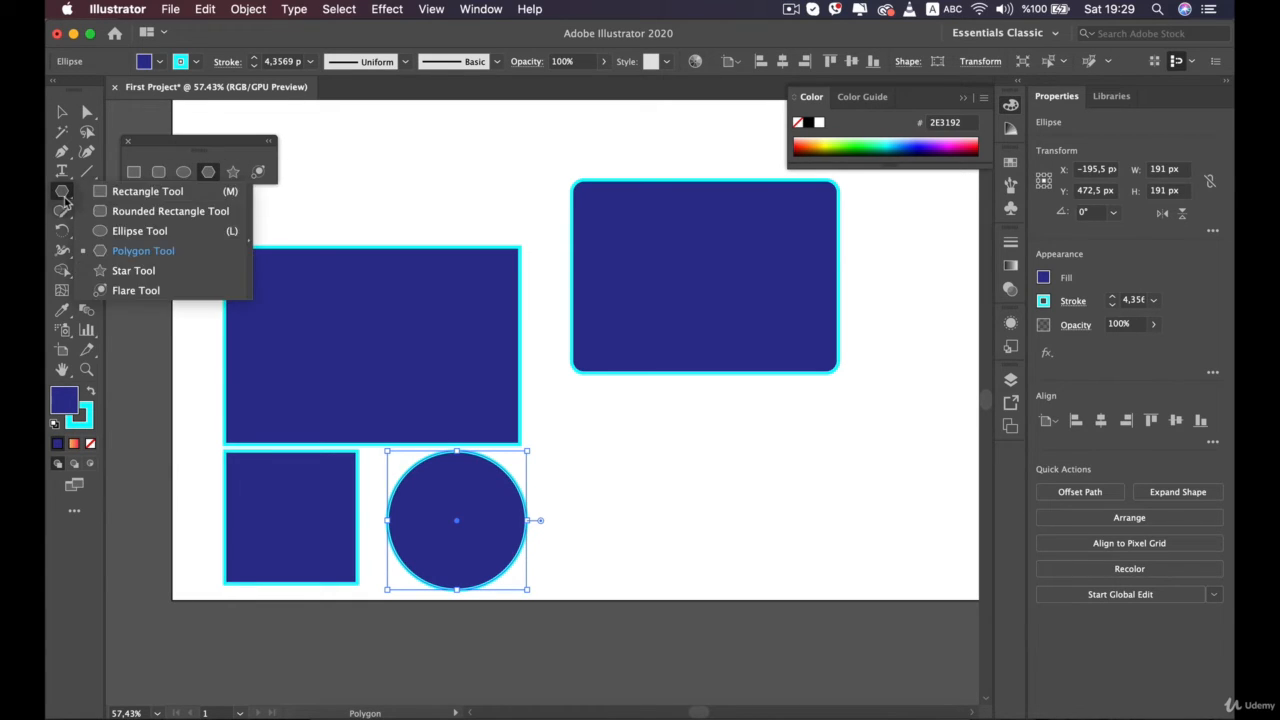
left_click(208, 168)
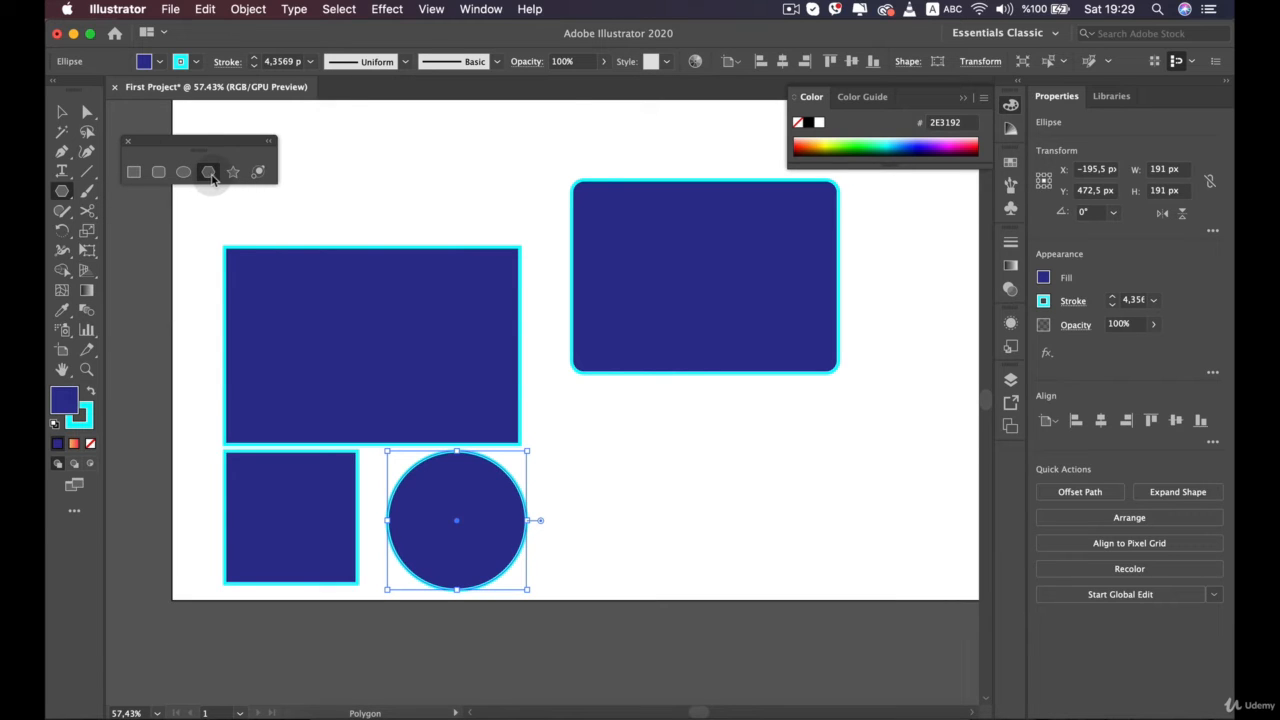
left_click_drag(626, 400, 740, 425)
key("Down")
key("Down")
key("Down")
key("Up")
key("Up")
key("Up")
key("Up")
key("Down")
key("Down")
key("Down")
key("Down")
key("Up")
key("Up")
key("Up")
key("Down")
key("Down")
key("Down")
key("Up")
key("Up")
key("Down")
key("Up")
key("Up")
key("v")
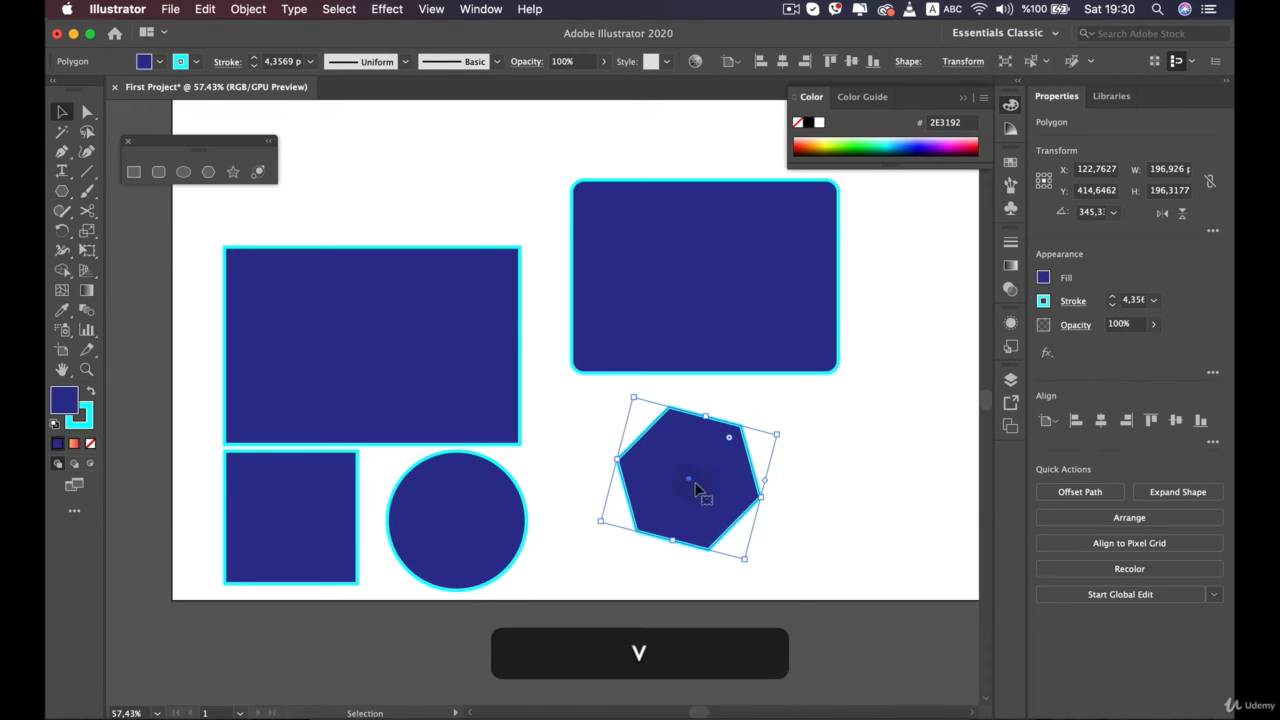
left_click_drag(697, 489, 637, 517)
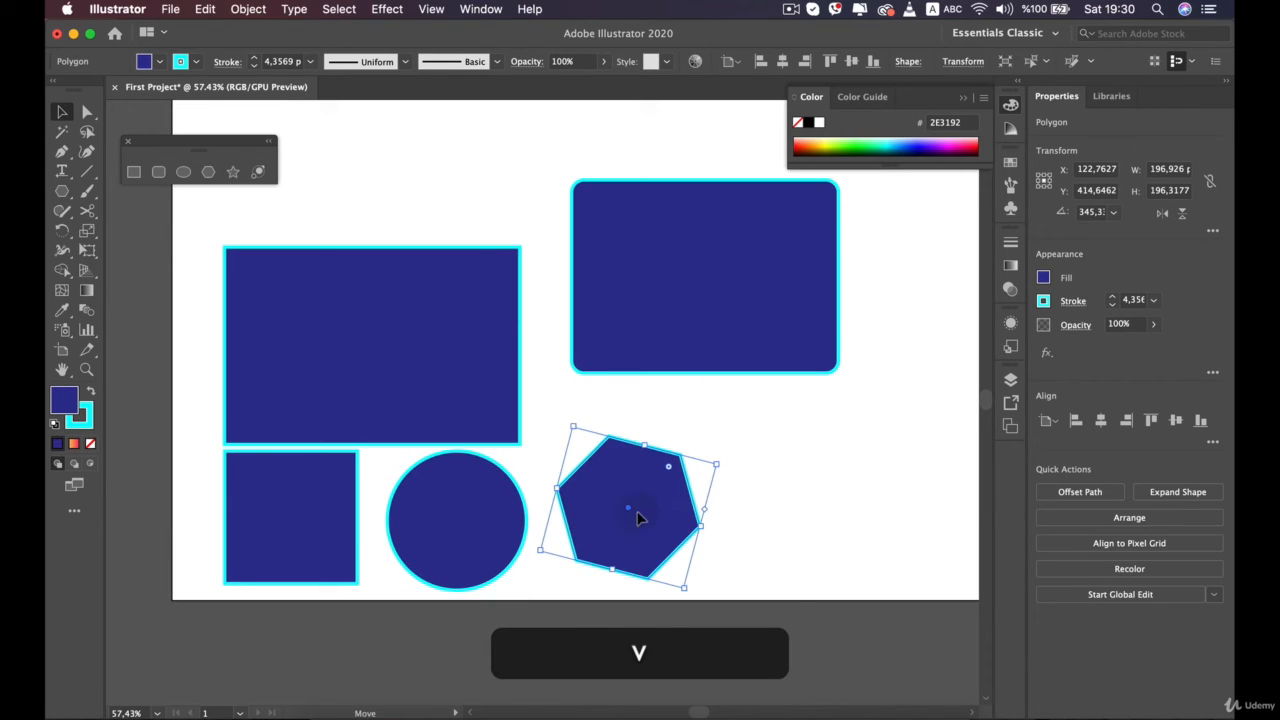
Draw a ten-pointed star about 265 × 278 px with long narrow points, and place it to the right of the hexagon
left_click(231, 173)
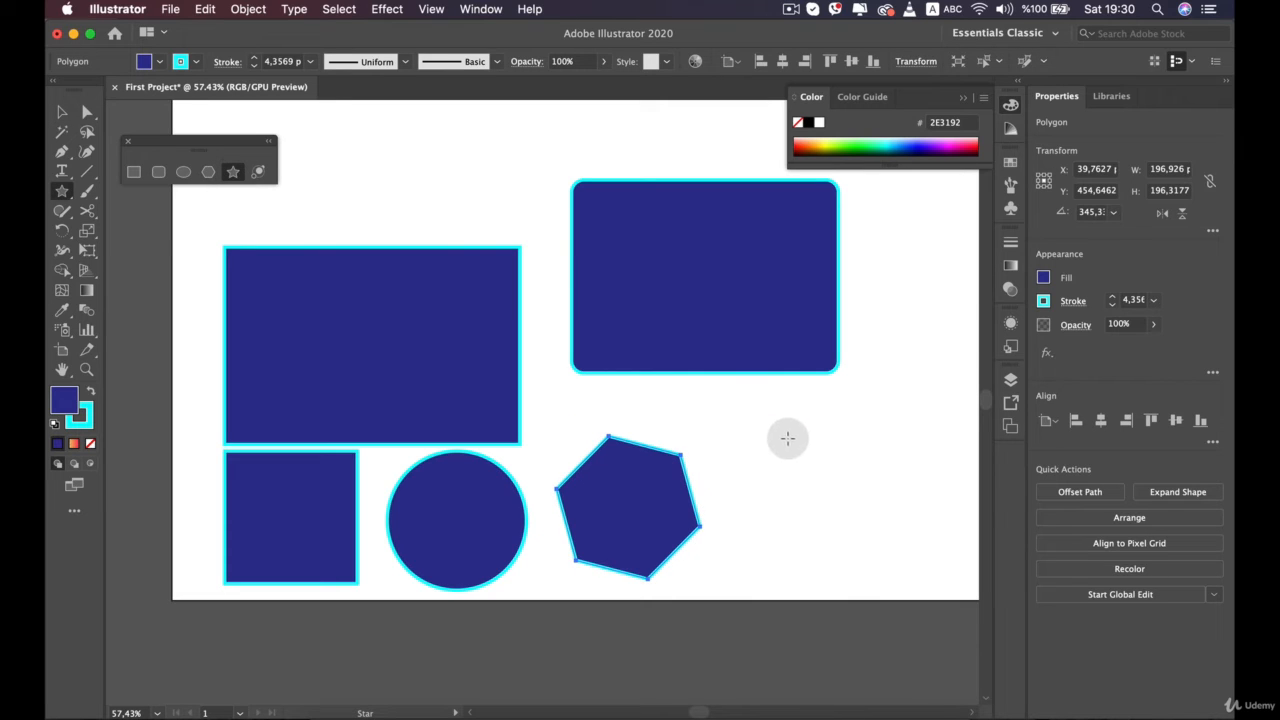
left_click_drag(788, 438, 750, 480)
left_click_drag(746, 470, 748, 470)
key("Down")
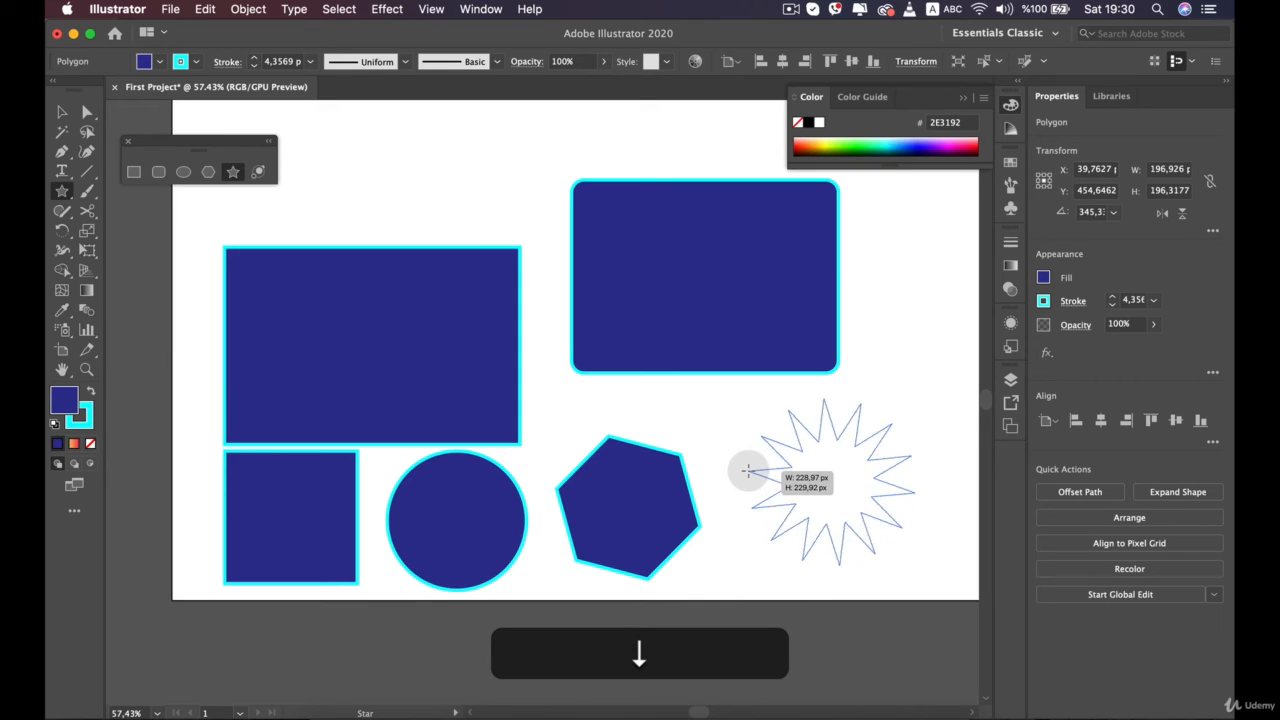
key("super")
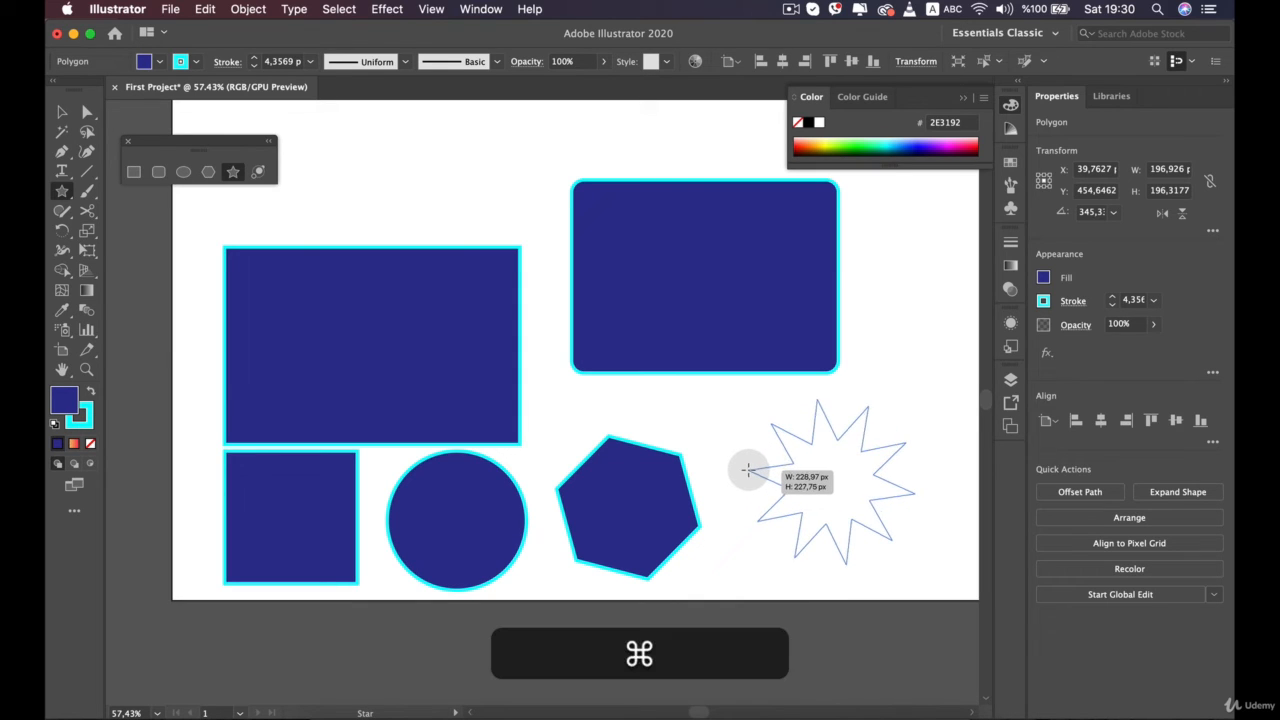
left_click_drag(704, 444, 786, 458)
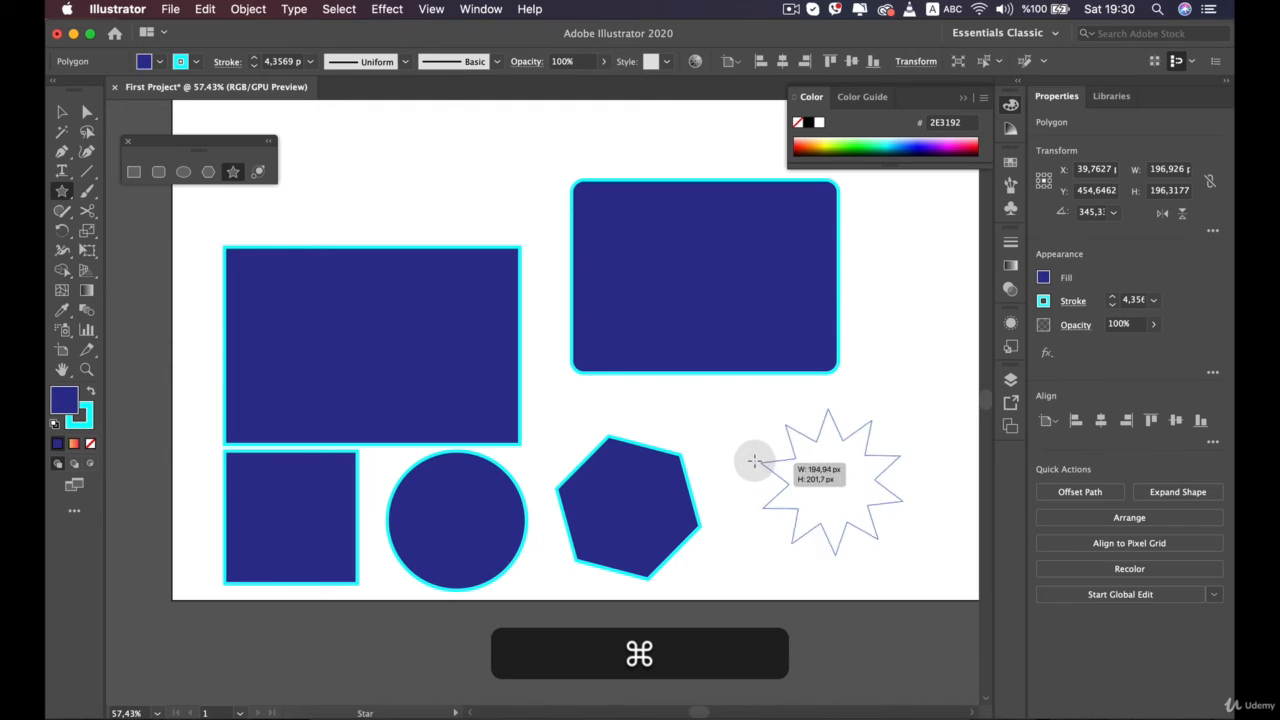
left_click_drag(754, 461, 723, 453)
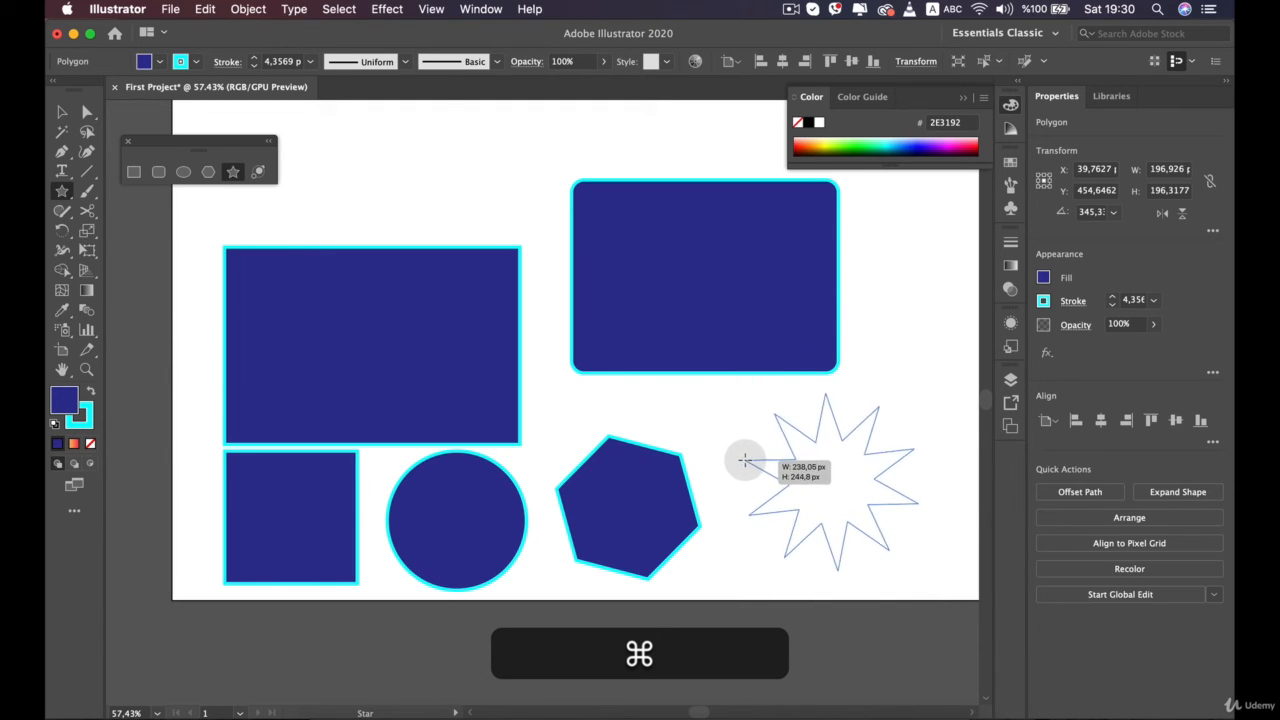
left_click_drag(736, 456, 752, 460)
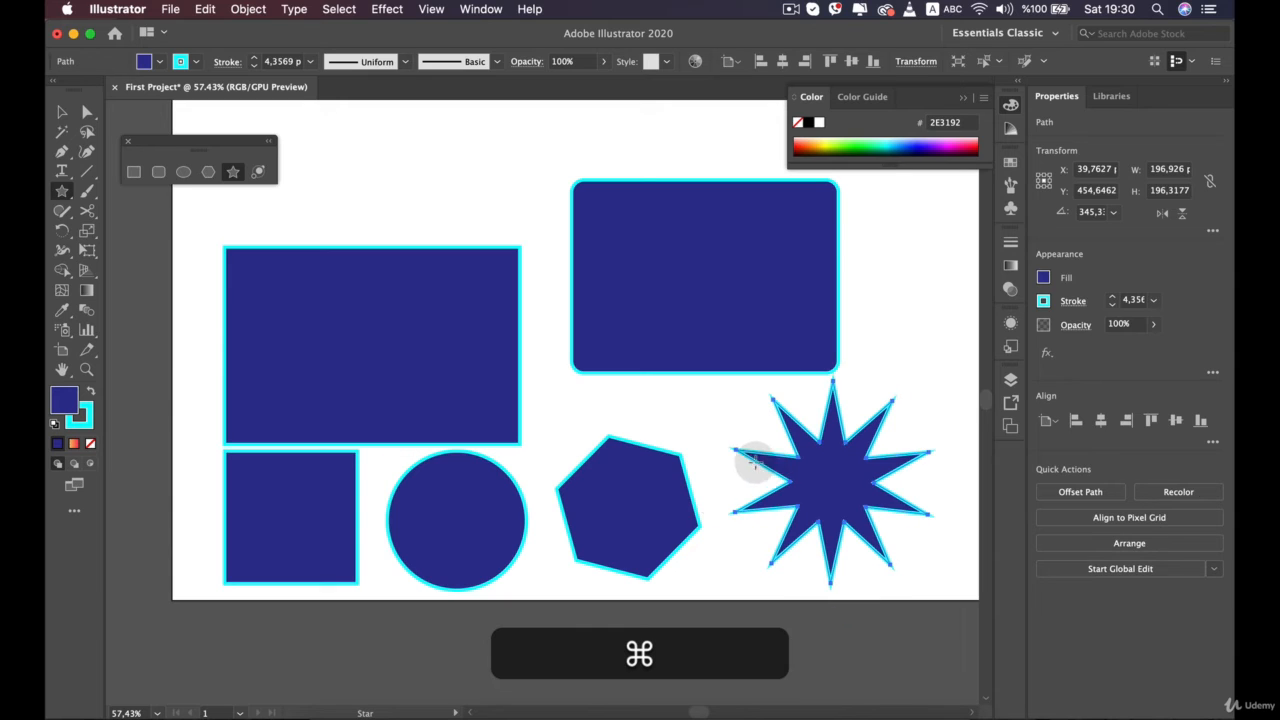
key("v")
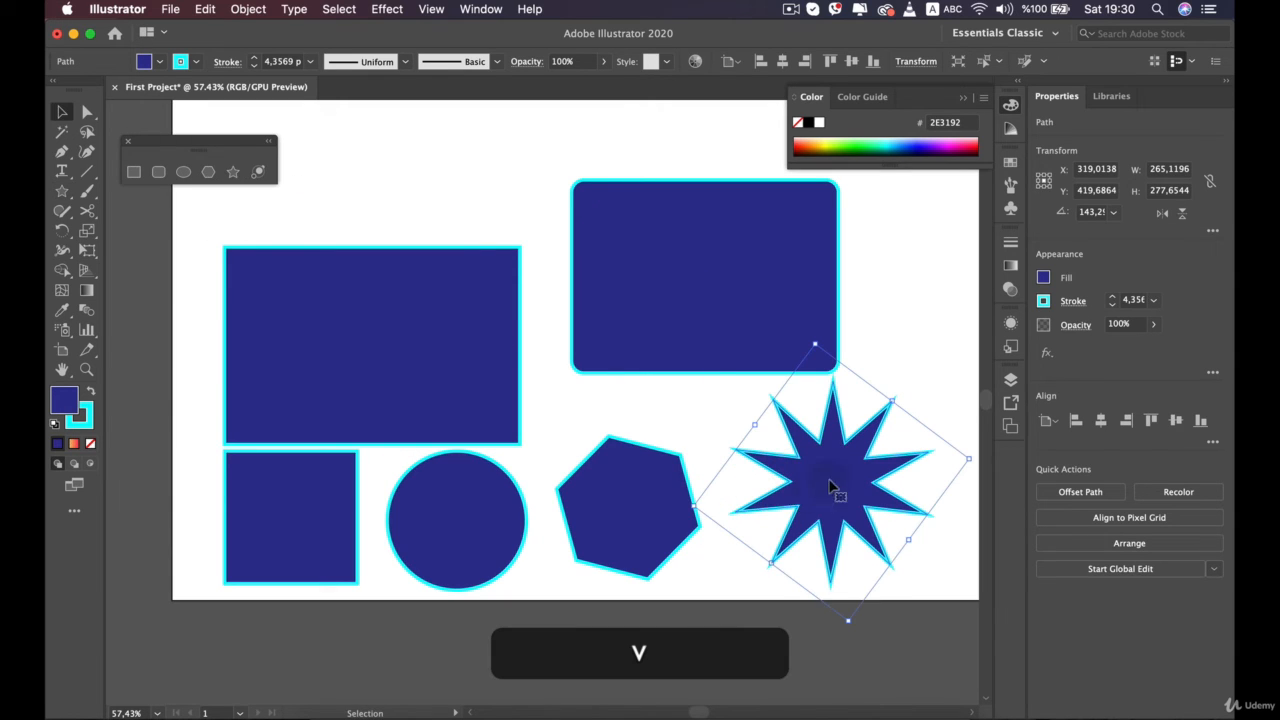
mouse_move(831, 490)
left_mouse_down()
mouse_move(347, 150)
mouse_move(674, 411)
mouse_move(848, 500)
mouse_move(832, 507)
left_mouse_up()
Close the floating set of shape tools
scroll(645, 385, "down", 4)
scroll(506, 420, "up", 3)
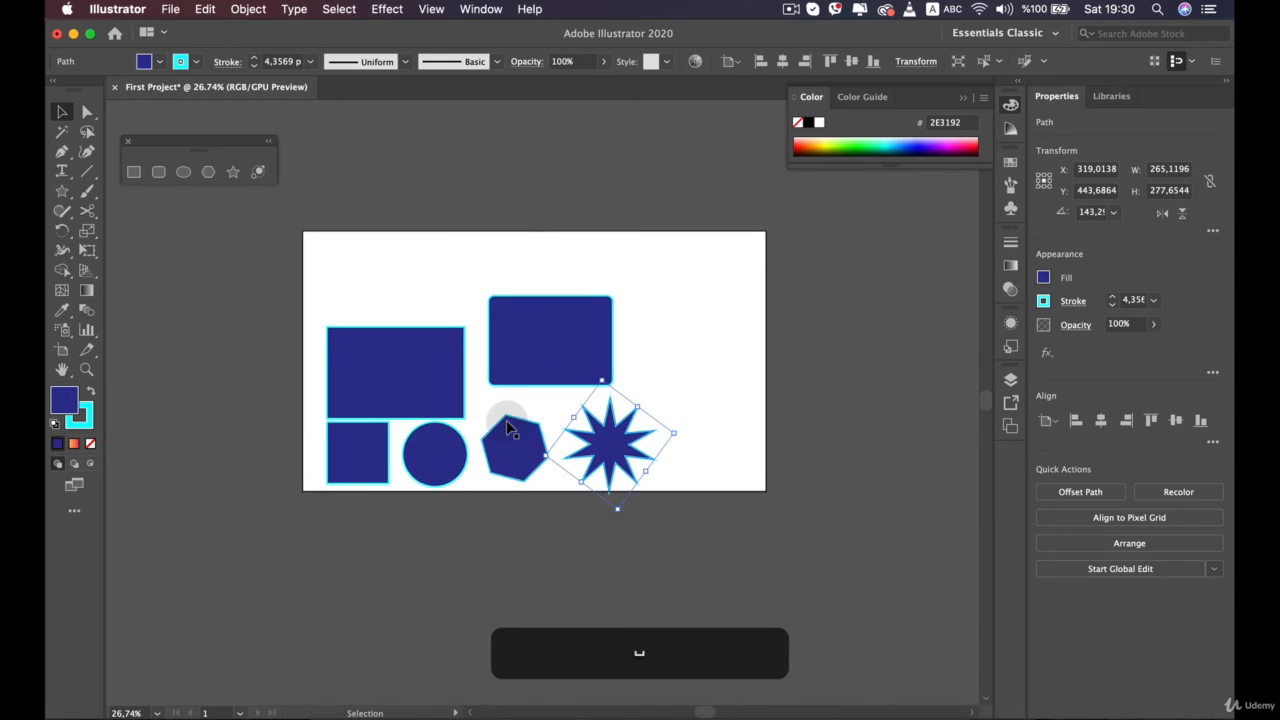
scroll(503, 419, "up", 1)
left_click_drag(193, 139, 184, 140)
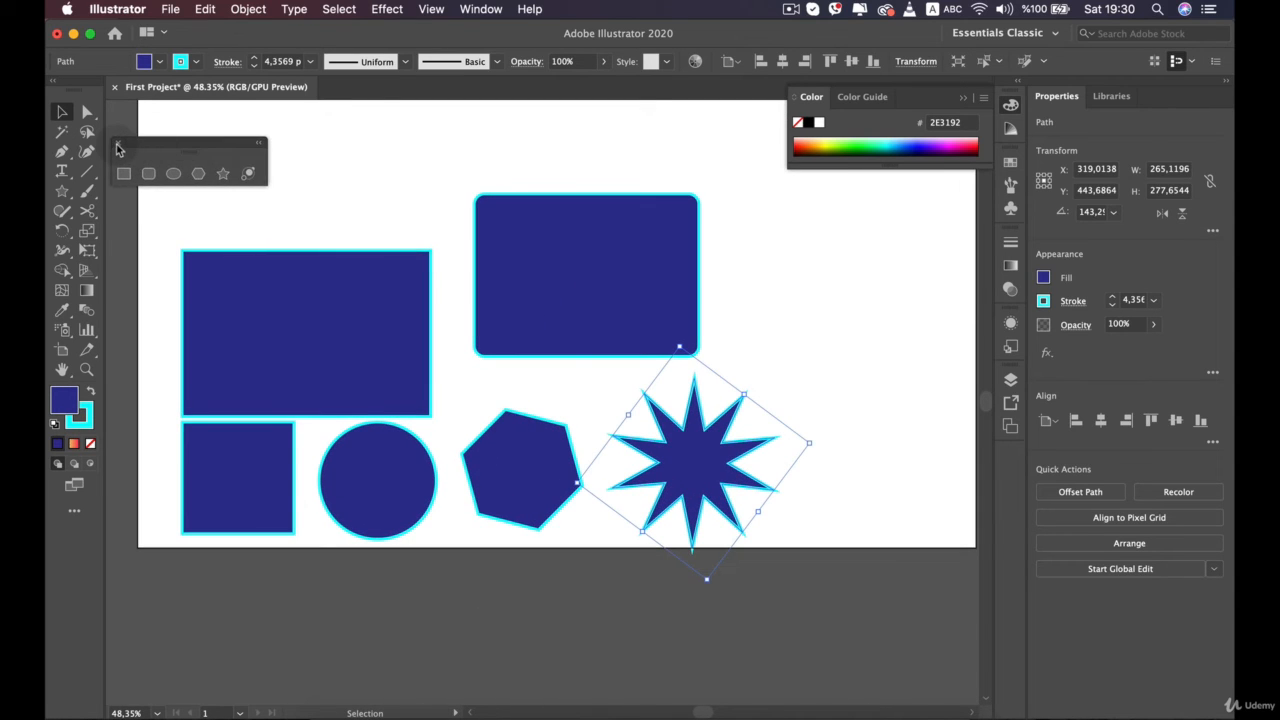
left_click(117, 147)
Draw a lens flare from the rounded rectangle to the star with the Flare tool, and delete it
right_click(62, 196)
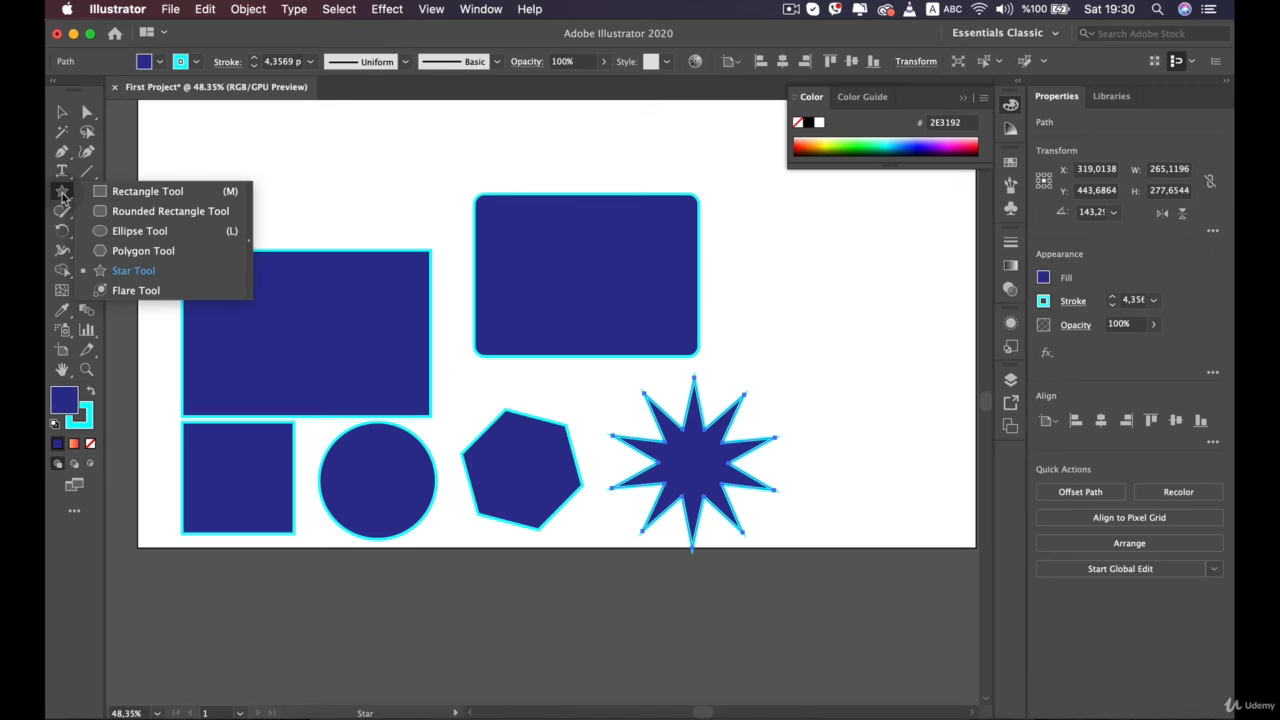
left_click(64, 193)
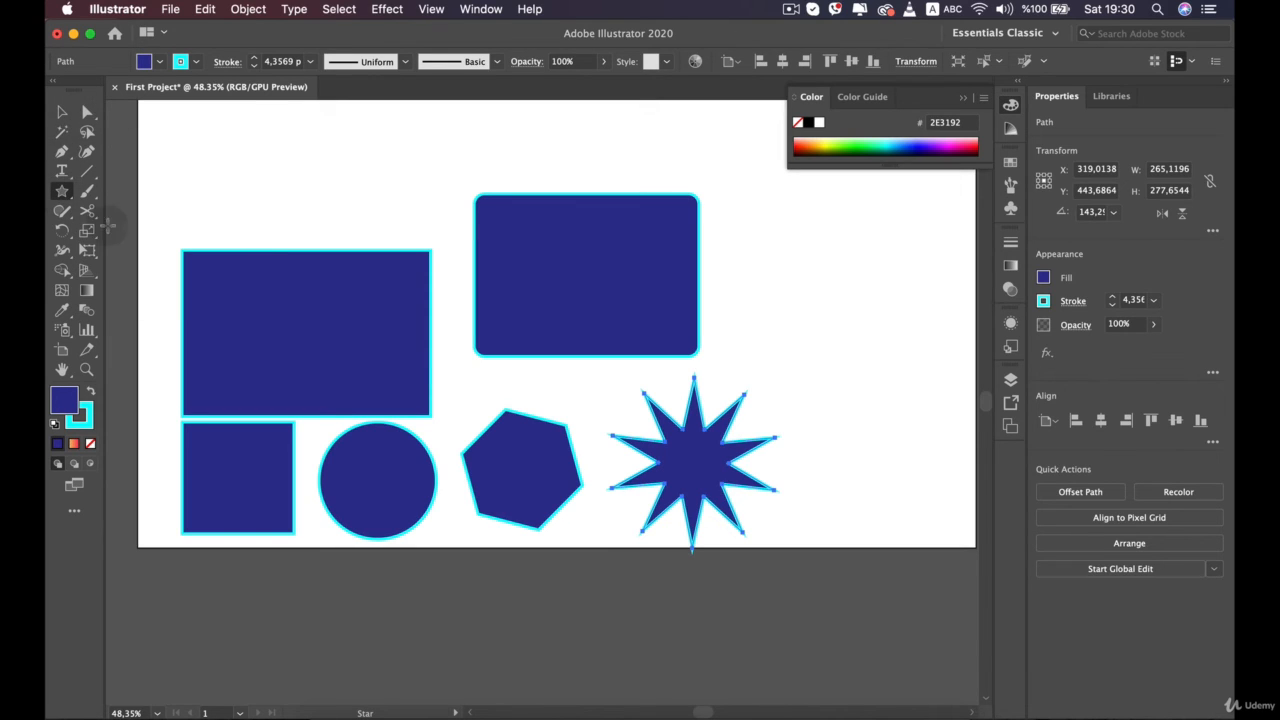
right_click(63, 196)
left_click(138, 290)
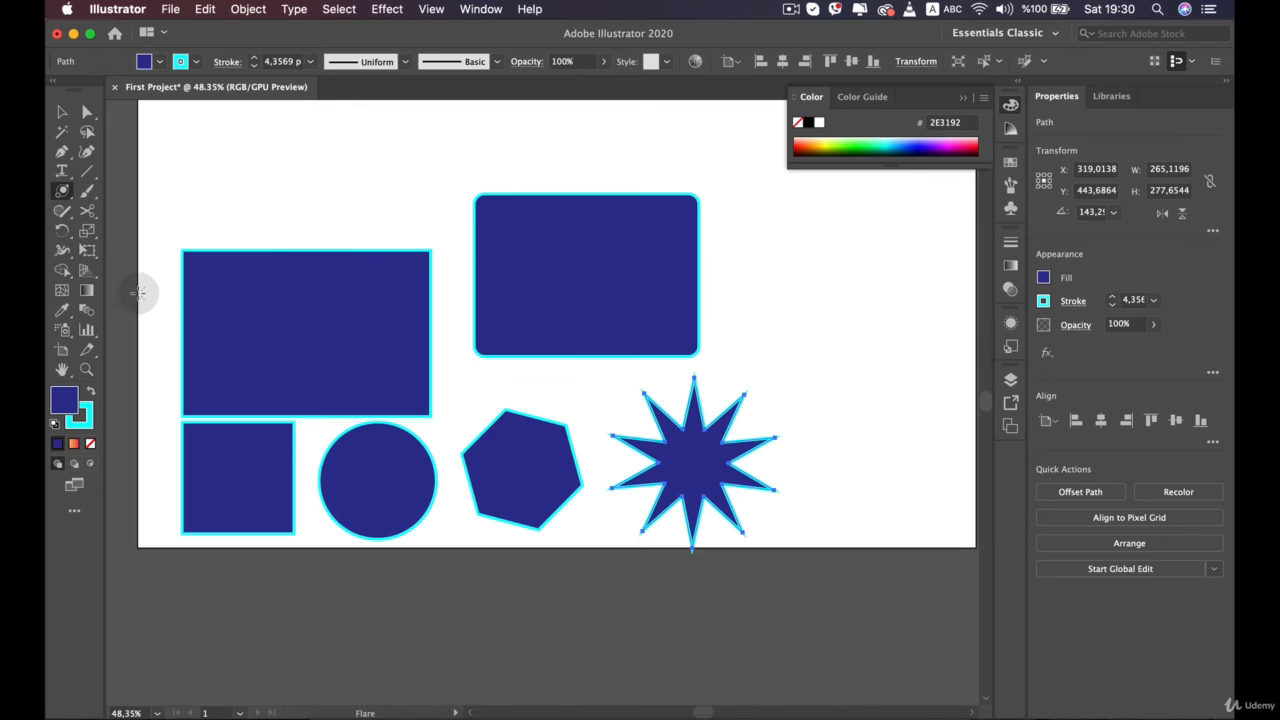
mouse_move(580, 293)
left_mouse_down()
mouse_move(634, 324)
mouse_move(592, 296)
mouse_move(729, 500)
mouse_move(704, 466)
mouse_move(640, 440)
mouse_move(700, 466)
left_mouse_up()
key("v")
left_click(868, 392)
key("BackSpace")
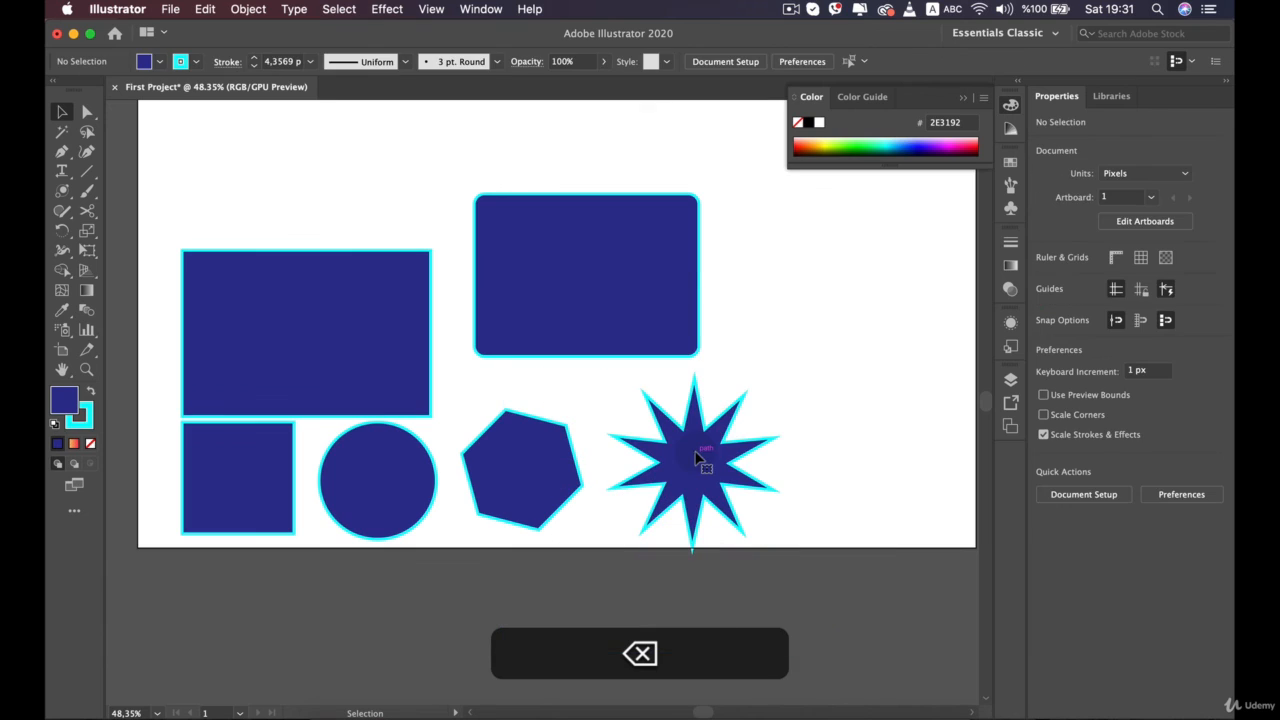
Move the rounded rectangle slightly right and up, to about X 197 px, Y 127.5 px
key("v")
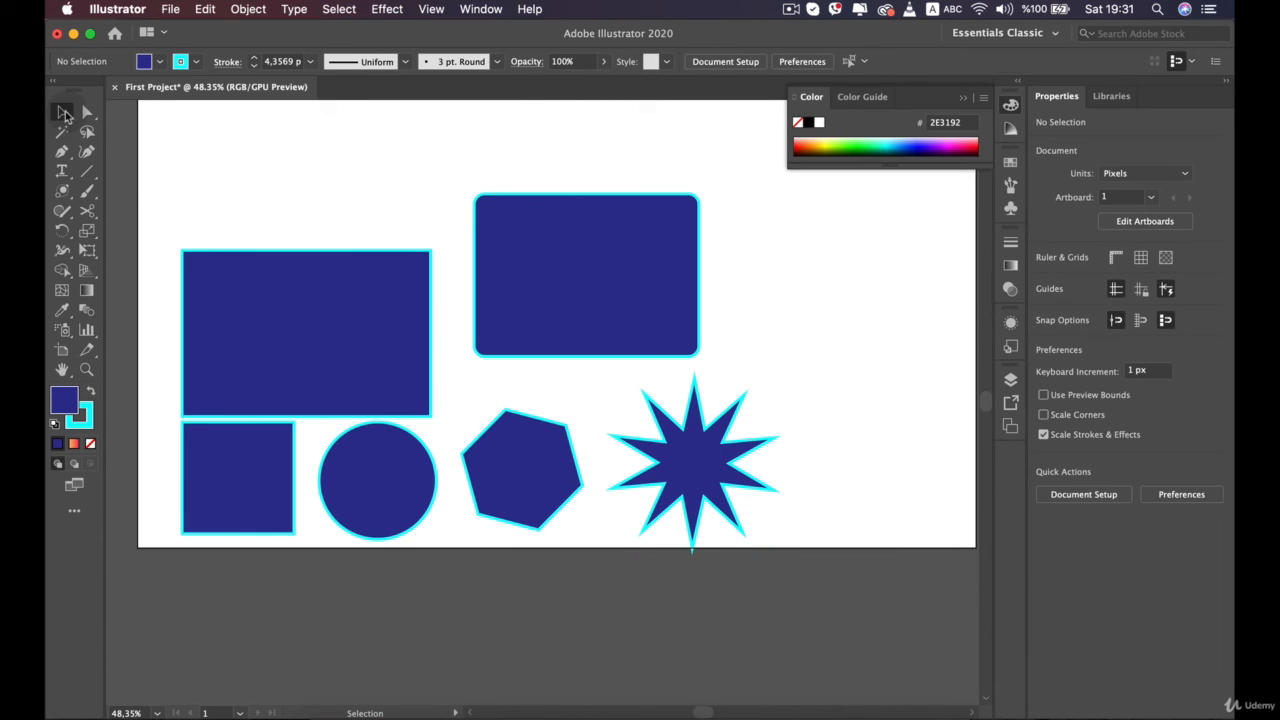
left_click_drag(560, 314, 565, 250)
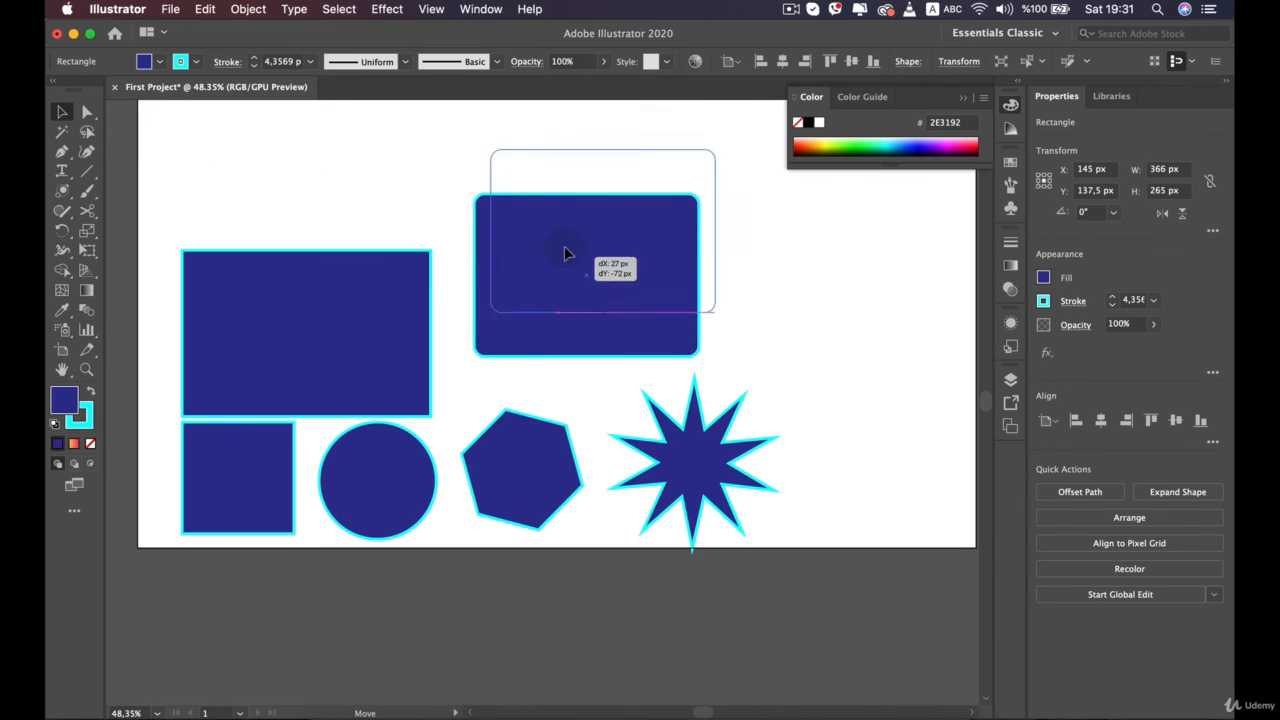
mouse_move(632, 287)
left_mouse_down()
mouse_move(533, 354)
mouse_move(543, 263)
mouse_move(371, 186)
mouse_move(620, 292)
left_mouse_up()
Reshape the rounded rectangle with Direct Selection by pulling its lower-left and upper-left corner anchors inward
key("a")
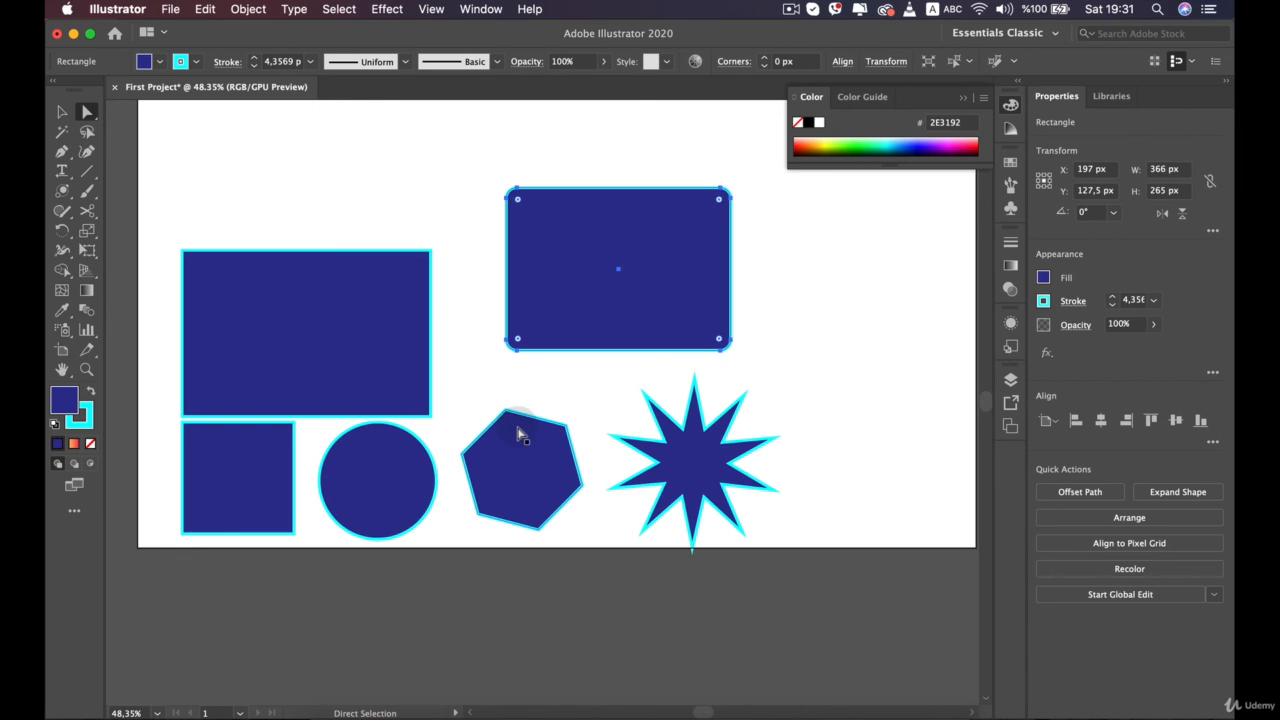
left_click(517, 341)
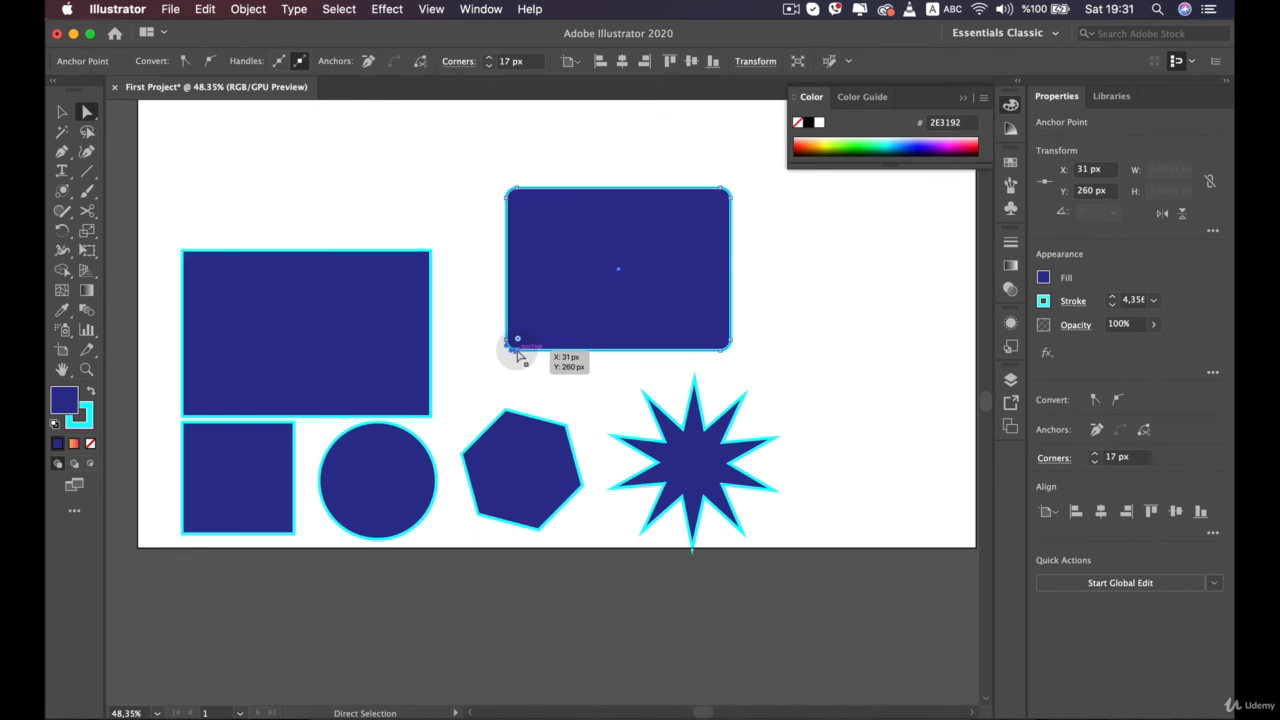
left_click_drag(518, 350, 600, 245)
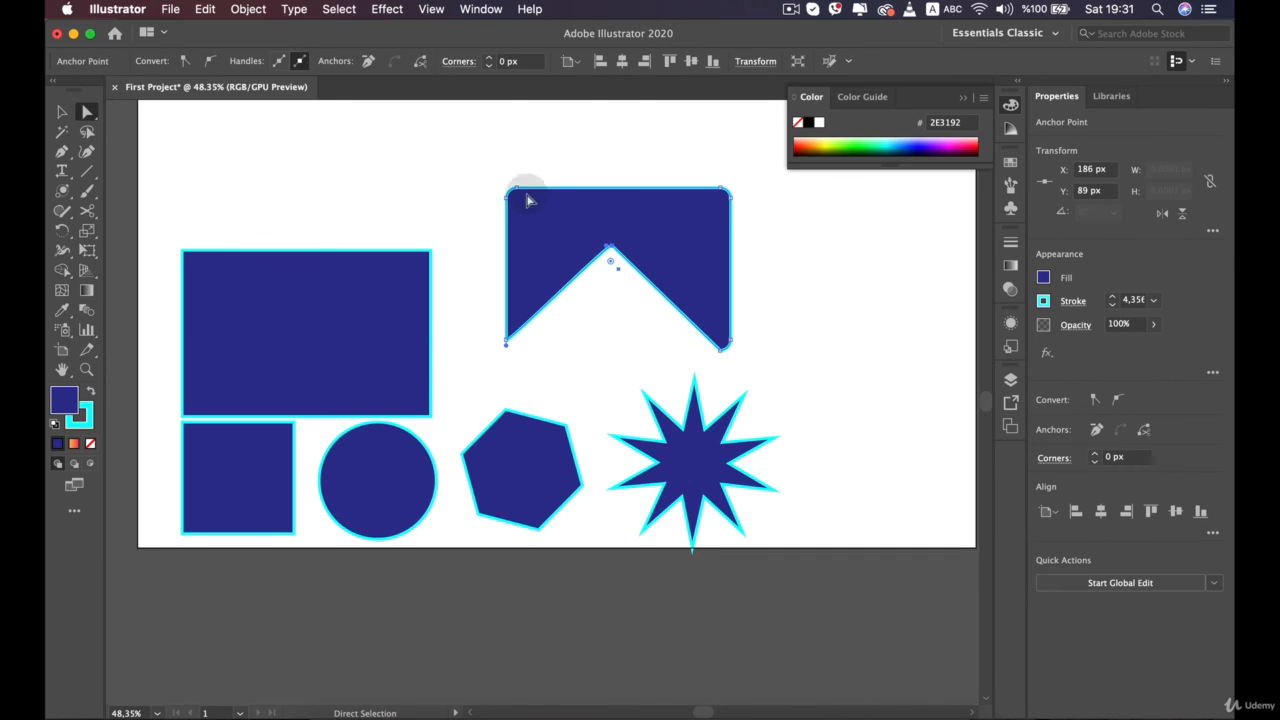
left_click_drag(519, 198, 548, 252)
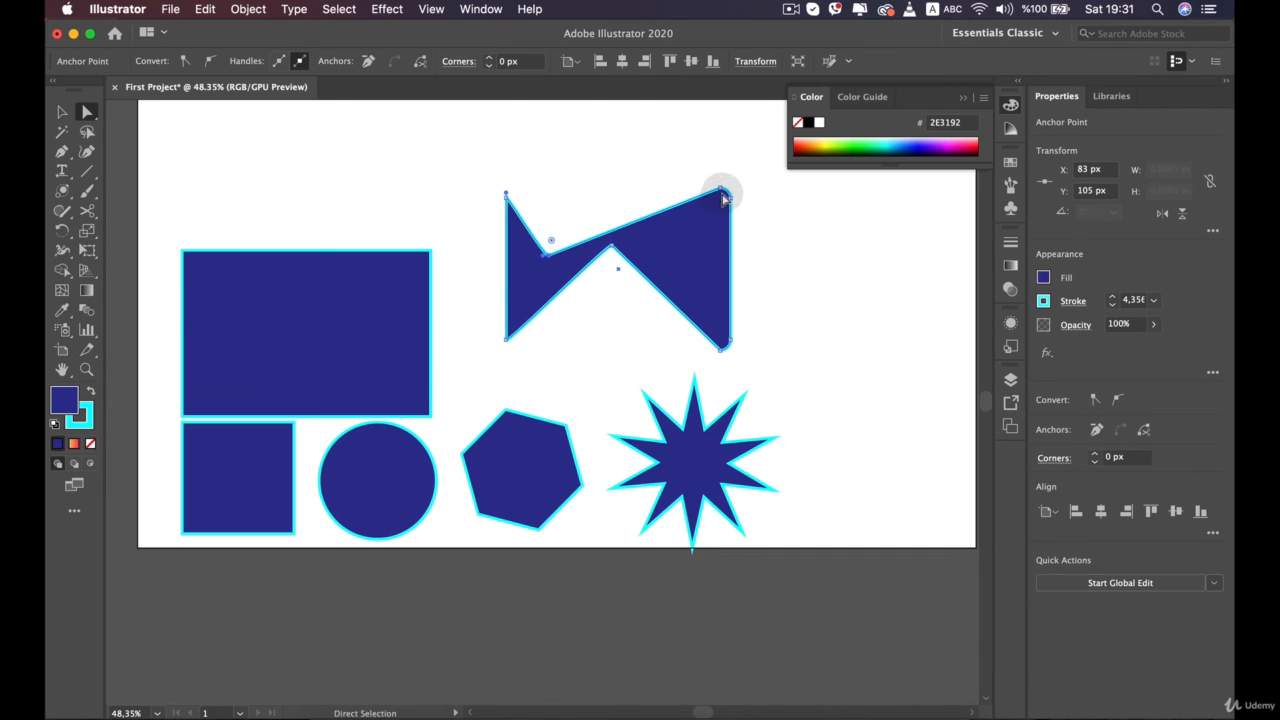
Pull the hexagon's upper-right corner anchor inward to form a notch
left_click(566, 422)
left_click_drag(566, 422, 553, 456)
left_click(573, 386)
left_click(594, 420)
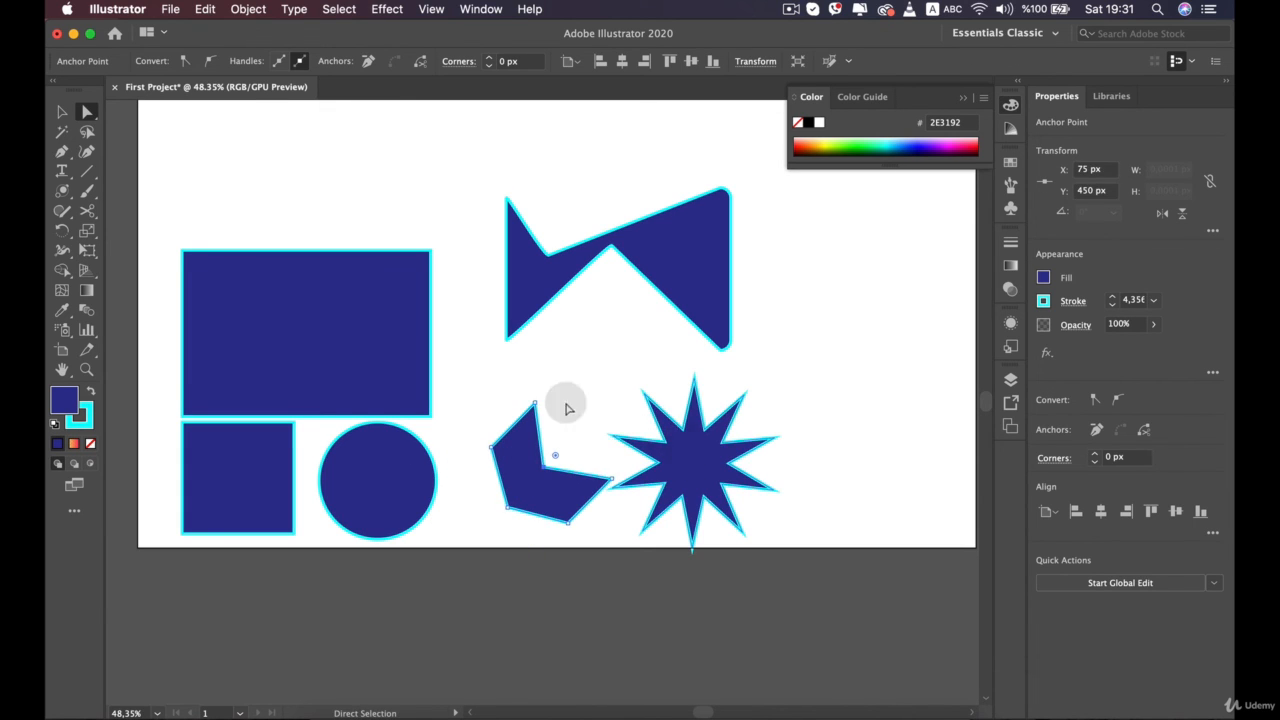
Pull the large rectangle's upper-right corner deep towards its lower left, and the circle's top anchor down into a crescent-like shape
left_click_drag(415, 249, 200, 342)
left_click(378, 479)
left_click_drag(378, 423, 412, 452)
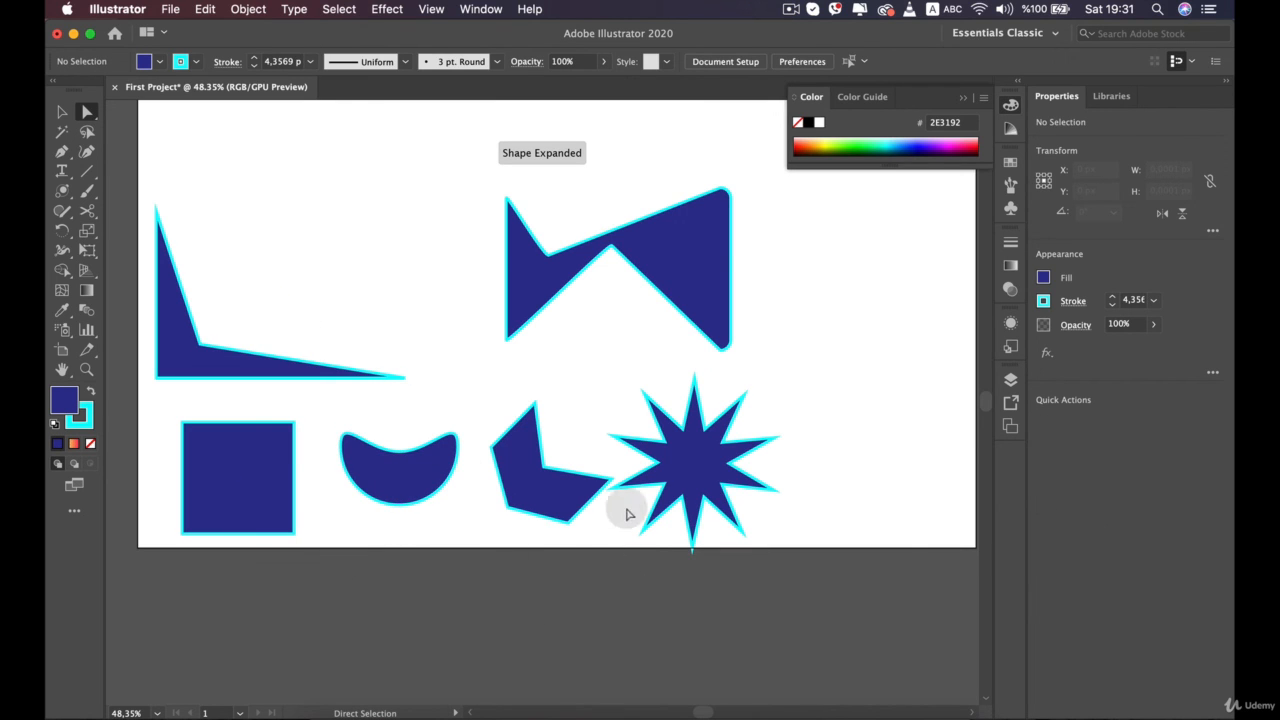
Move the whole star up and slightly left, to about X 300 px, Y 377 px
left_click(699, 460)
left_click_drag(702, 465, 691, 425)
left_click(849, 457)
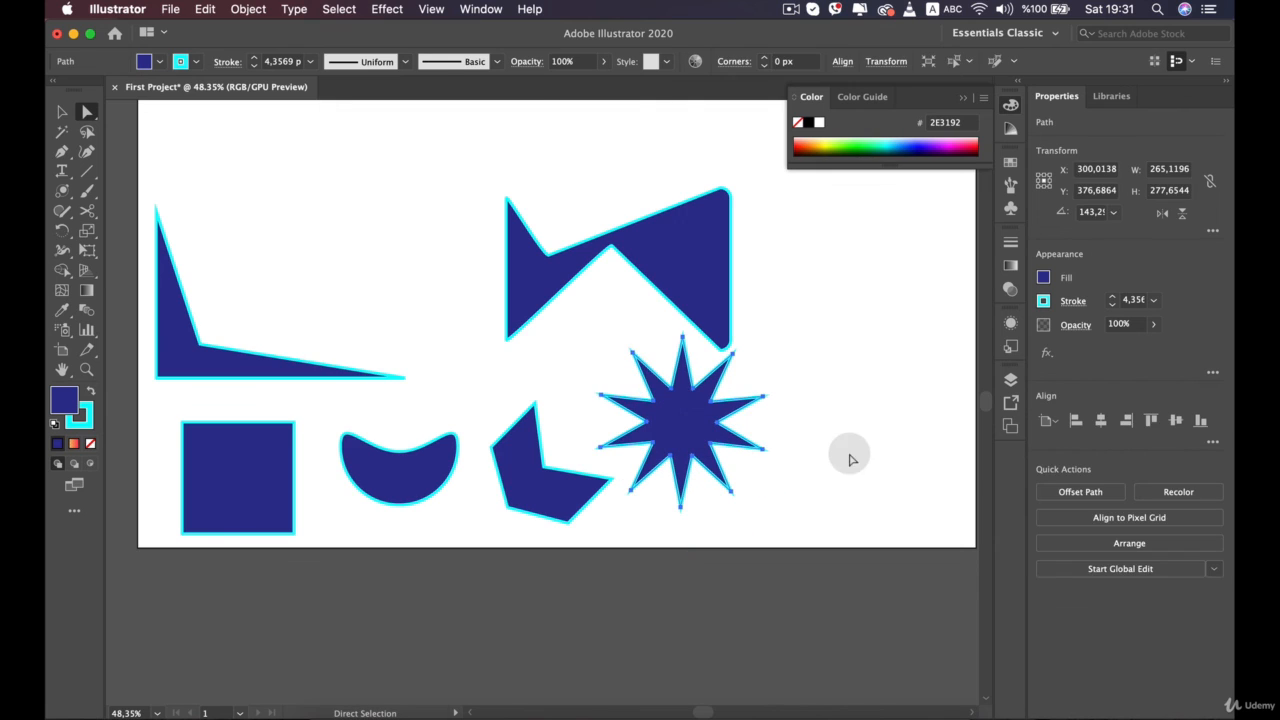